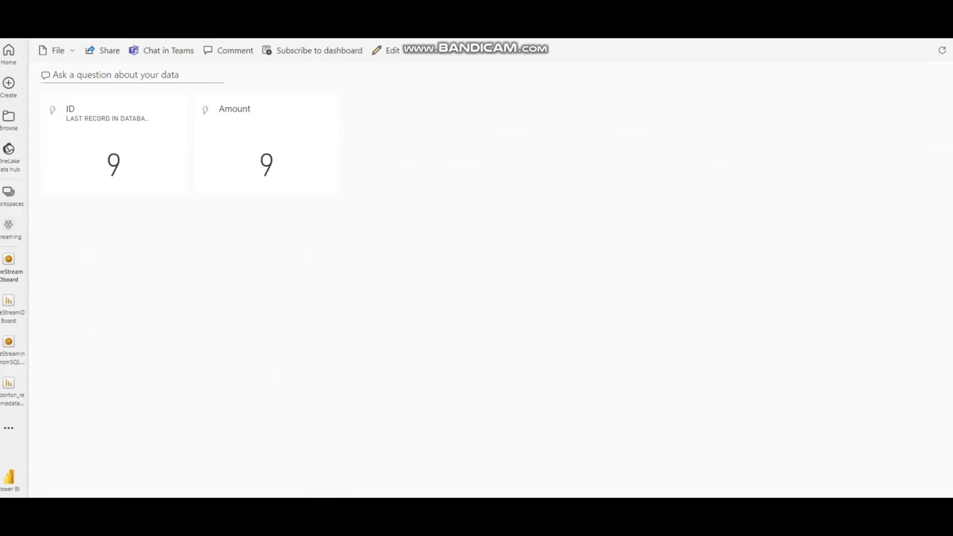
# - Switch to SQL Server Management Studio and check the last record in the LiveStreaming query results
pyautogui.hotkey('alt', 'Tab')
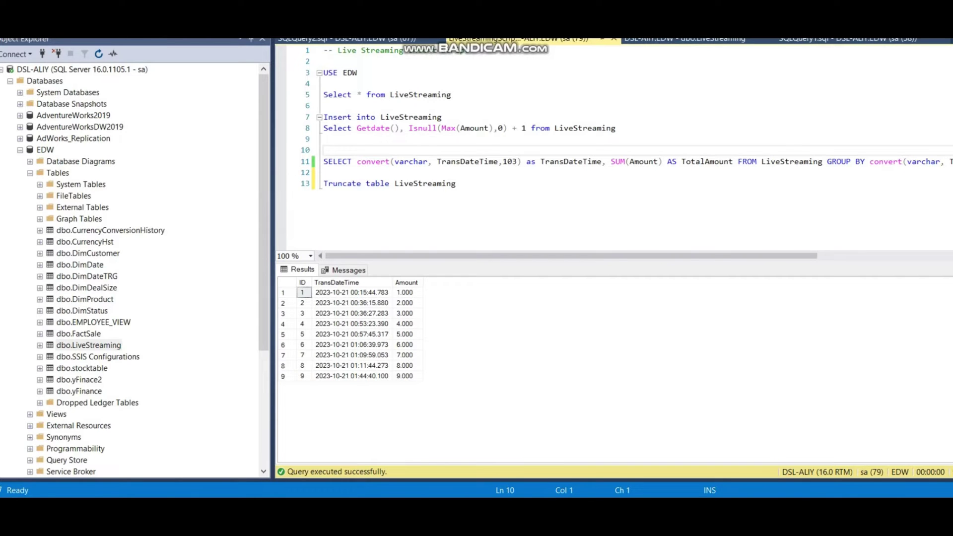
pyautogui.click(304, 376)
pyautogui.click(379, 494)
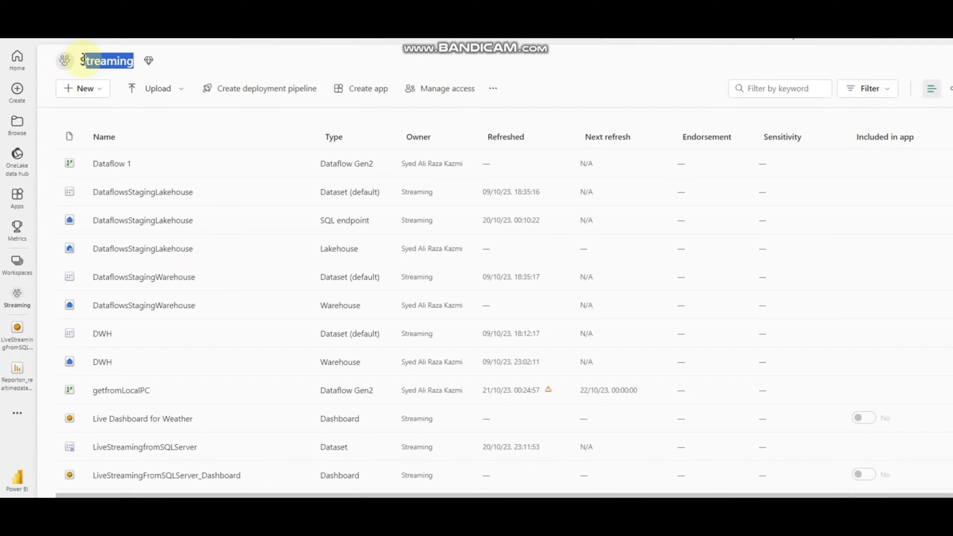
# - Start a new streaming dataset in the Streaming workspace of Power BI with API as the data source
pyautogui.moveTo(79, 60); pyautogui.dragTo(133, 62)
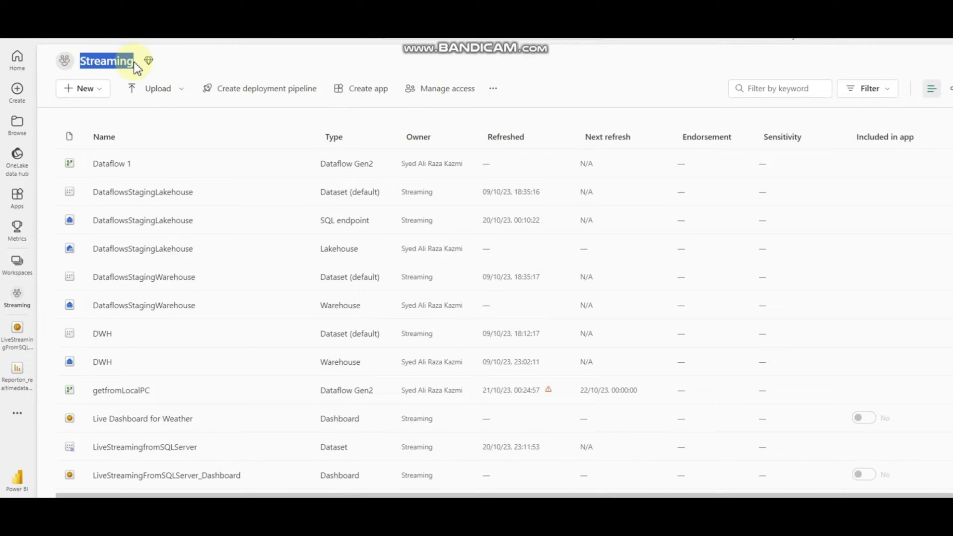
pyautogui.click(96, 90)
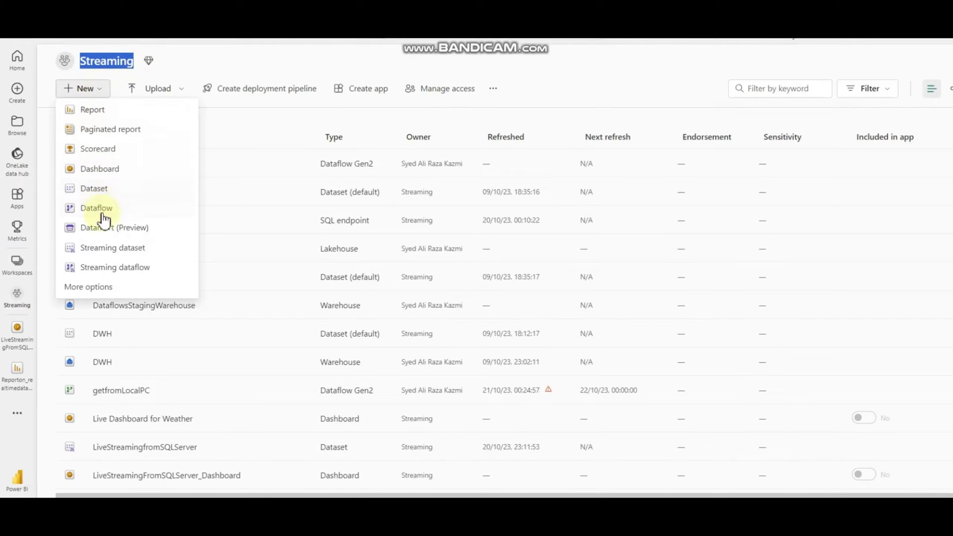
pyautogui.click(104, 254)
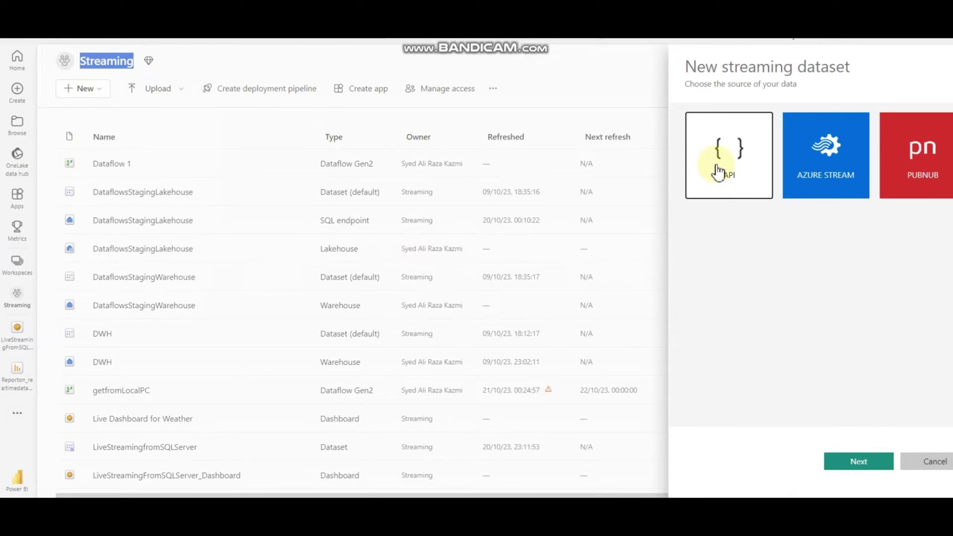
pyautogui.click(853, 465)
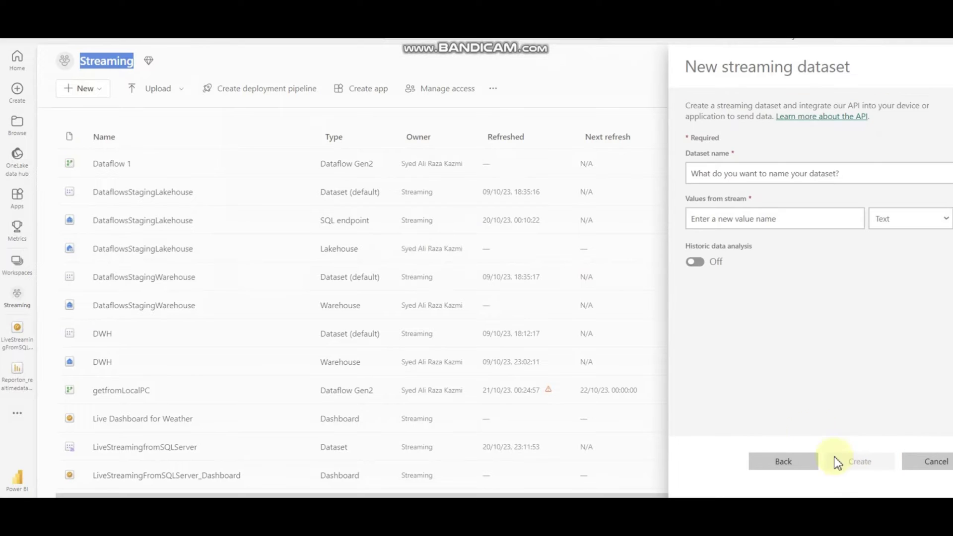
# - Name the new streaming dataset LiveStreamfromSQLSERVER
pyautogui.click(728, 174)
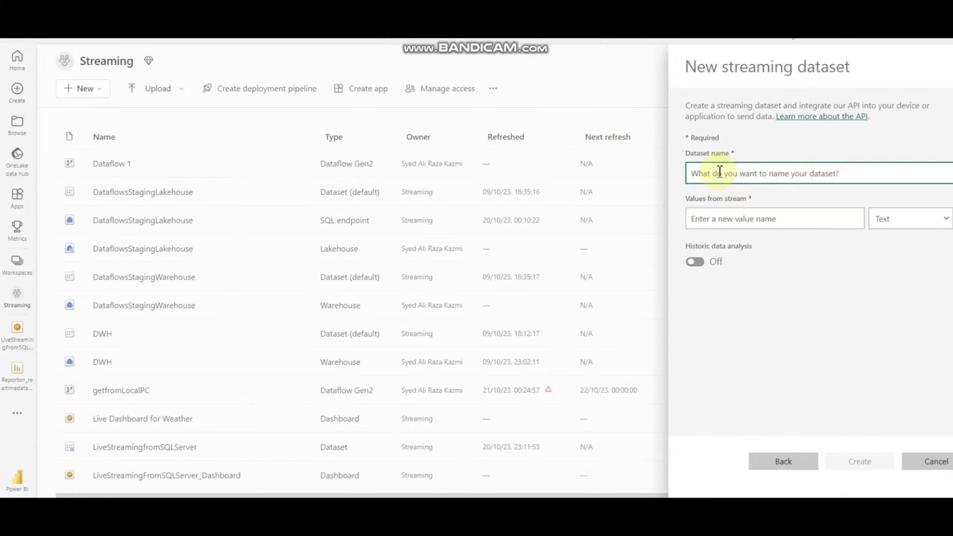
pyautogui.write('LIVE')
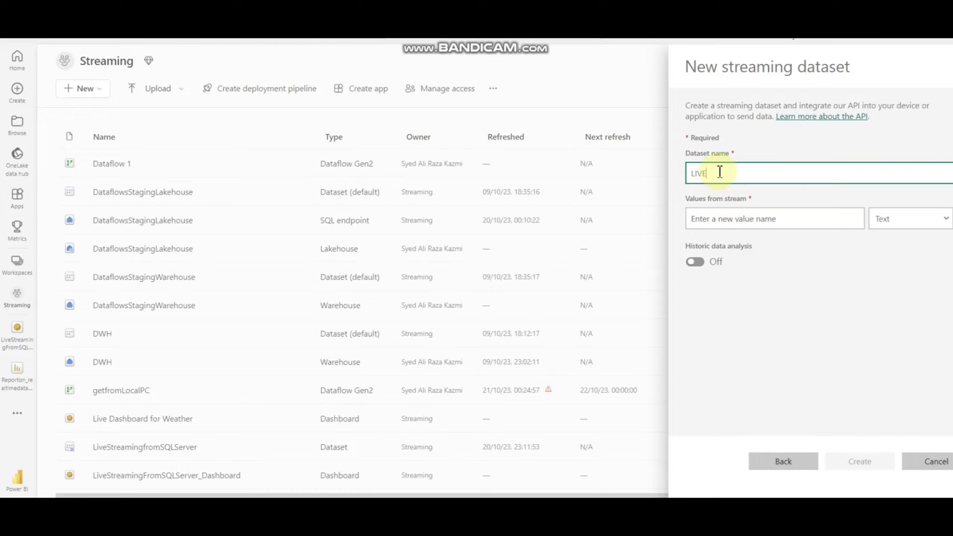
pyautogui.write('iveStream')
pyautogui.write('fromSQSE')
pyautogui.write('LSERVER')
# - Check the column names and types in the LiveStreaming CREATE TABLE script in SQL Server Management Studio, and return to the dataset form
pyautogui.click(764, 221)
pyautogui.hotkey('alt', 'Tab')
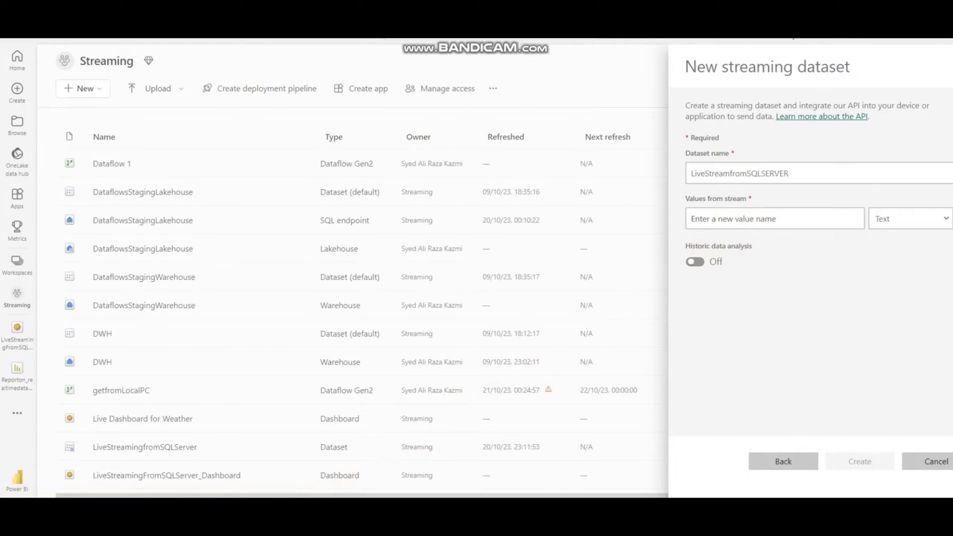
pyautogui.click(330, 46)
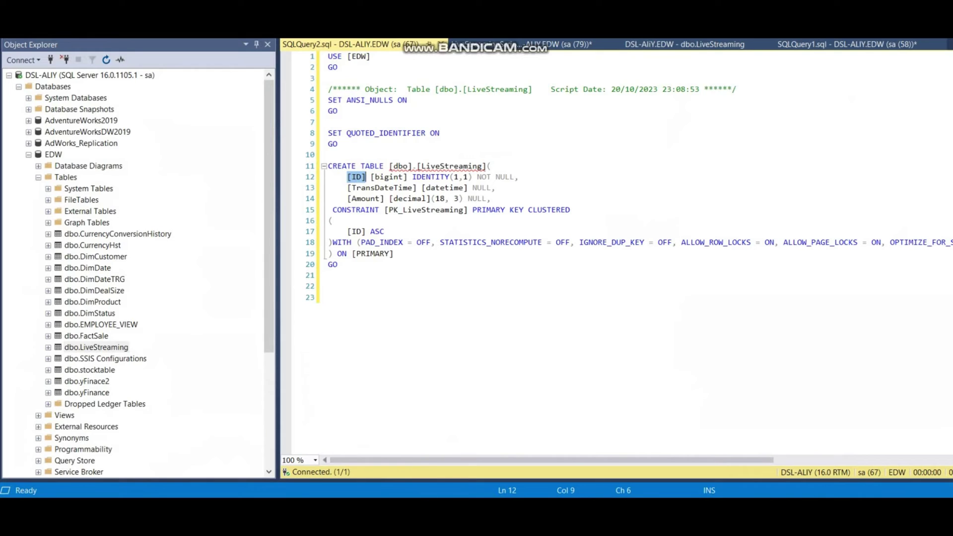
pyautogui.hotkey('alt', 'Tab')
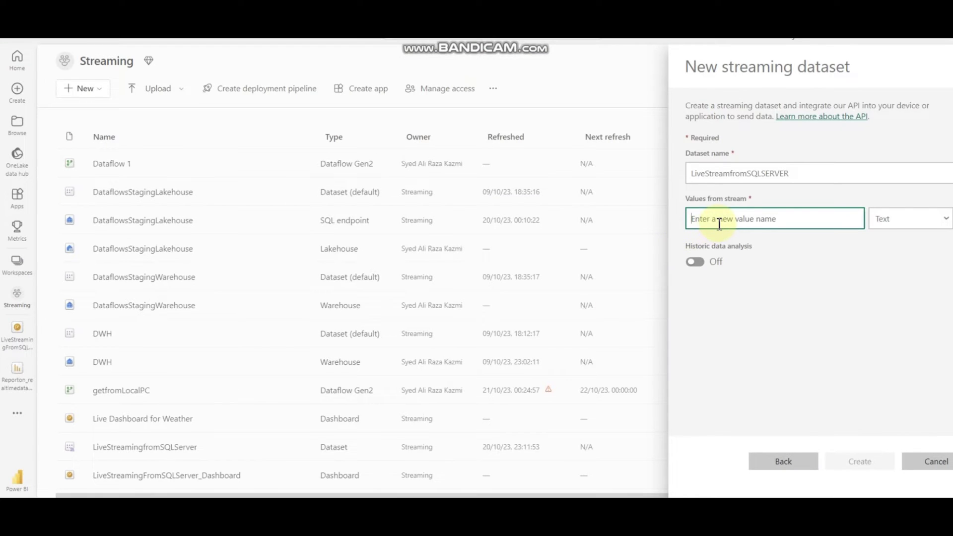
# - Add a stream value named ID with the Number type
pyautogui.write('ID')
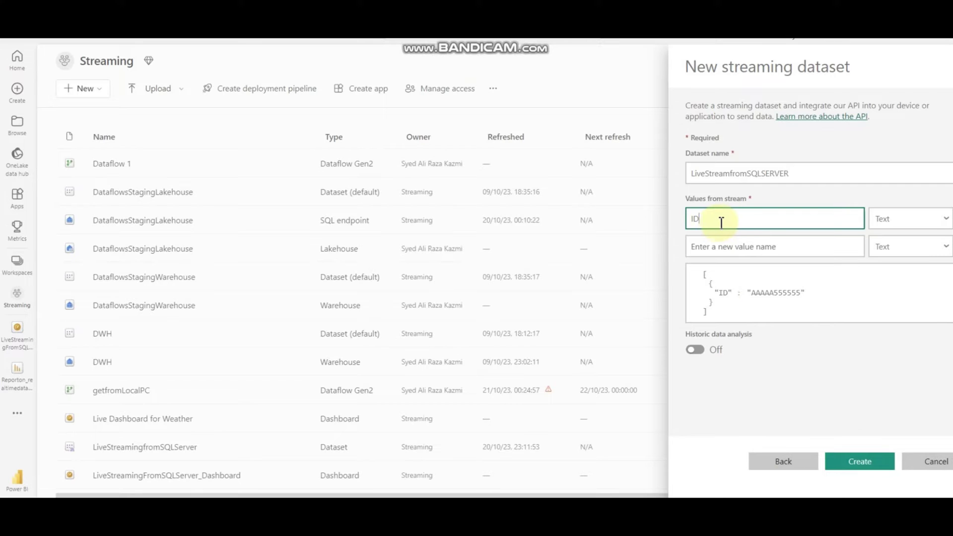
pyautogui.click(890, 221)
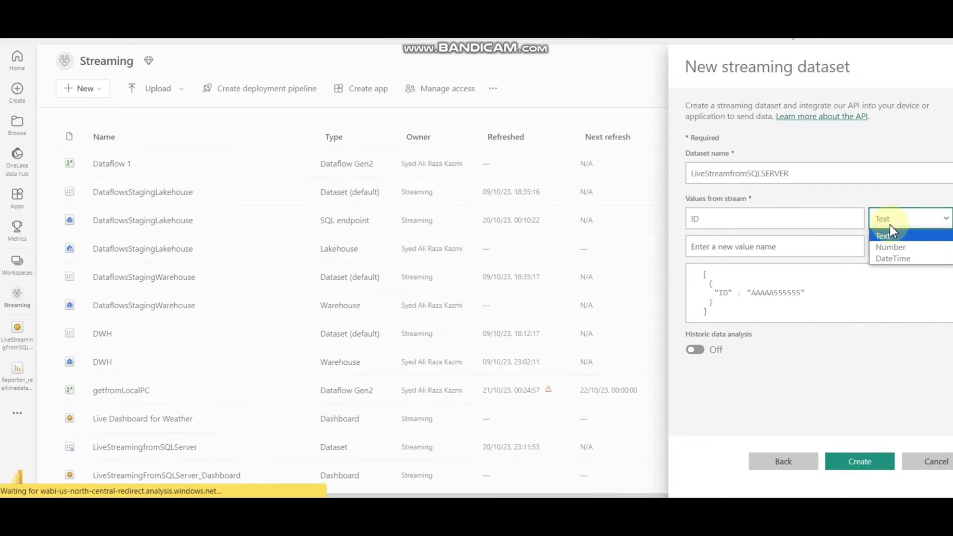
pyautogui.click(892, 248)
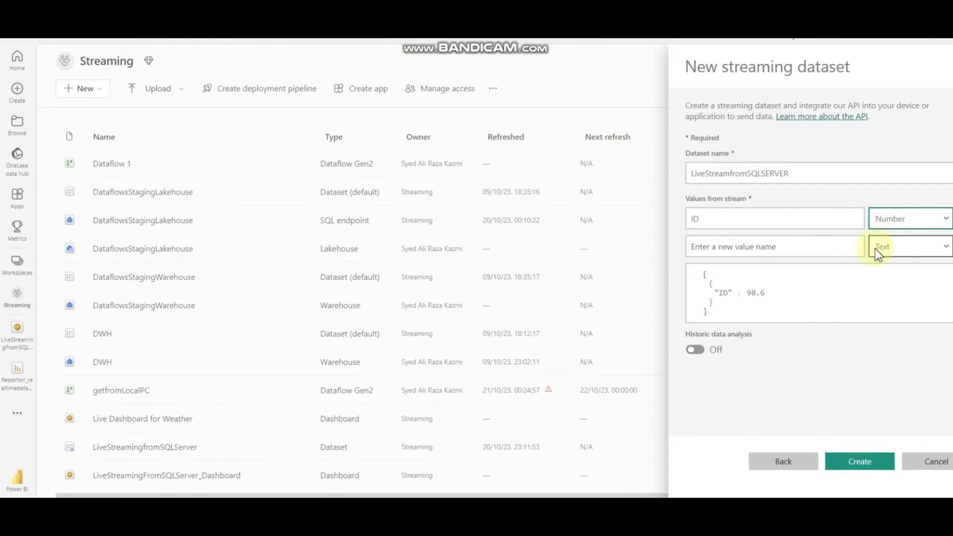
# - Add a second stream value named TrranDate with the DateTime type
pyautogui.click(791, 248)
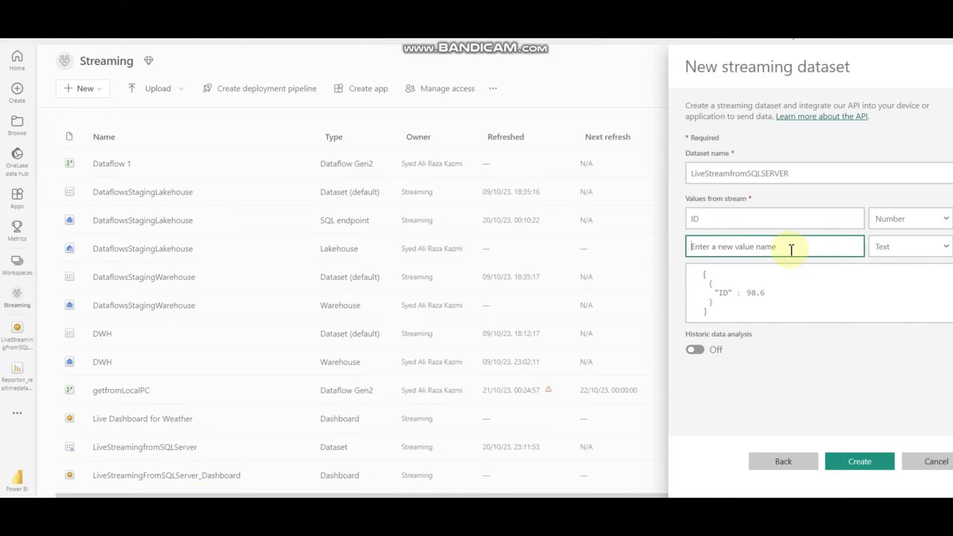
pyautogui.write('Tr')
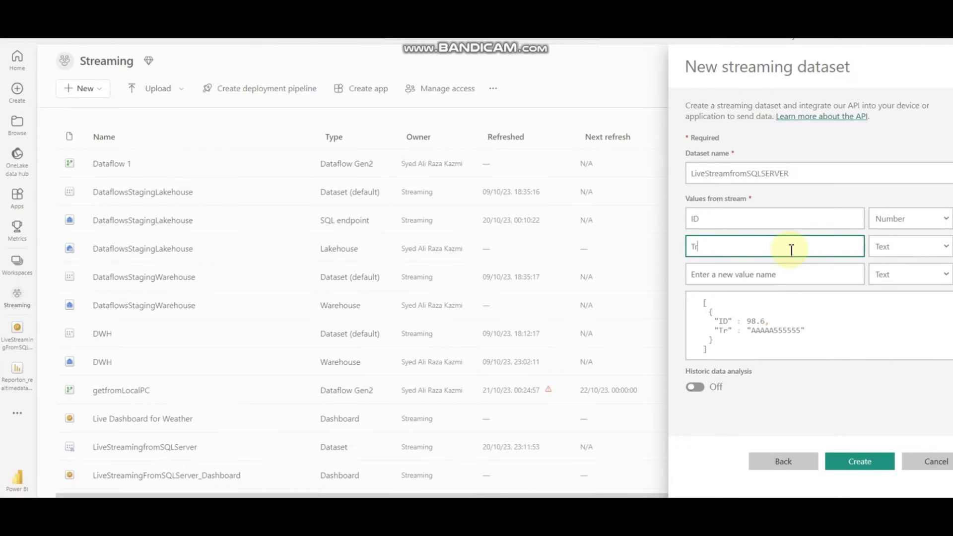
pyautogui.write('ranDate')
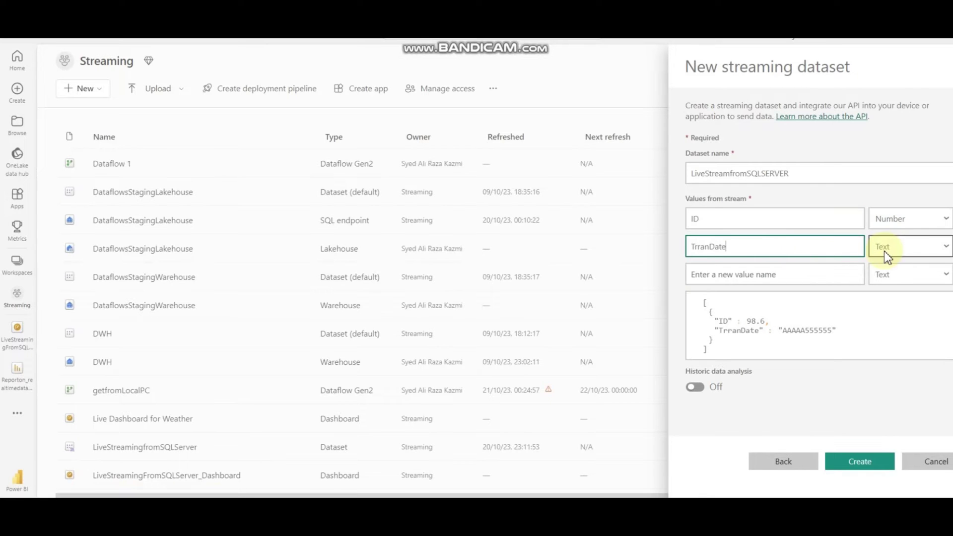
pyautogui.click(884, 251)
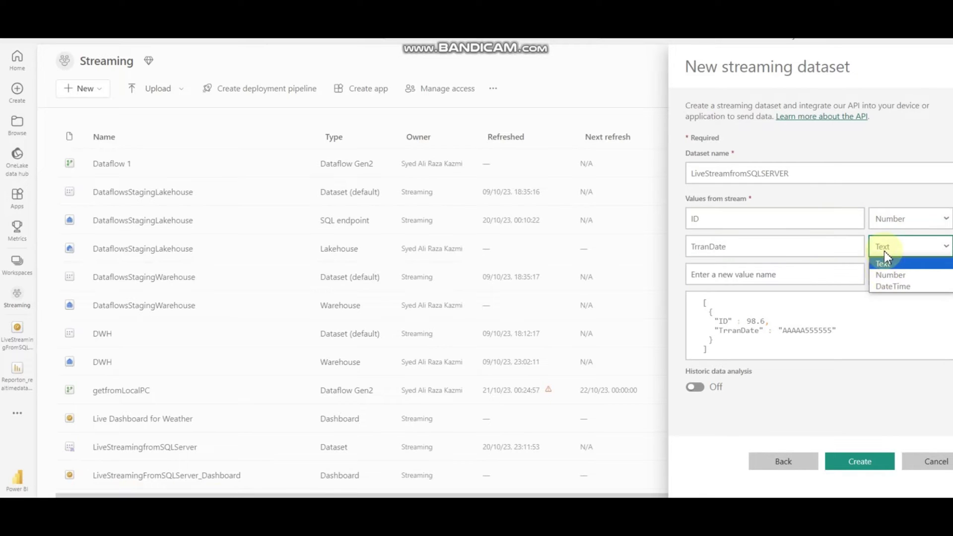
pyautogui.click(886, 287)
# - Add a third stream value named Amount with the Number type
pyautogui.click(785, 274)
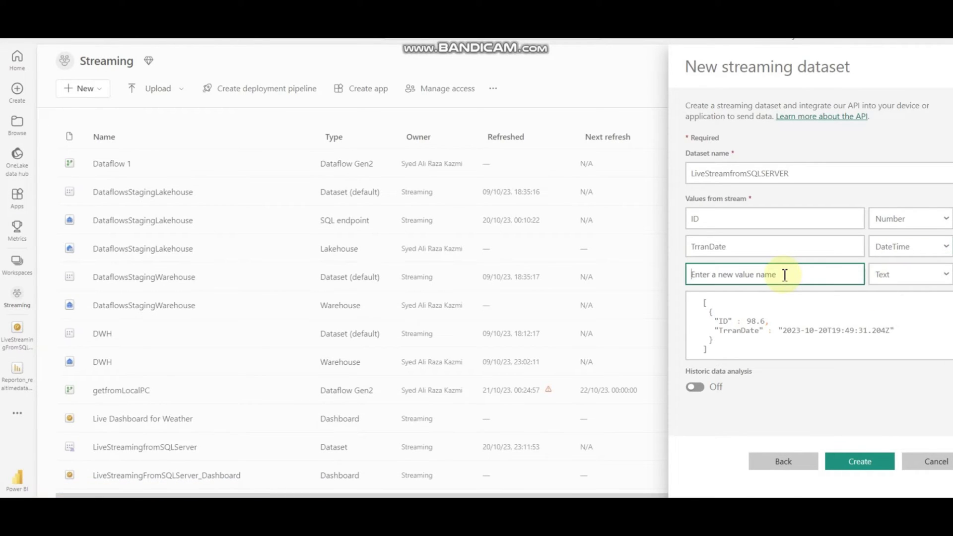
pyautogui.write('Amount')
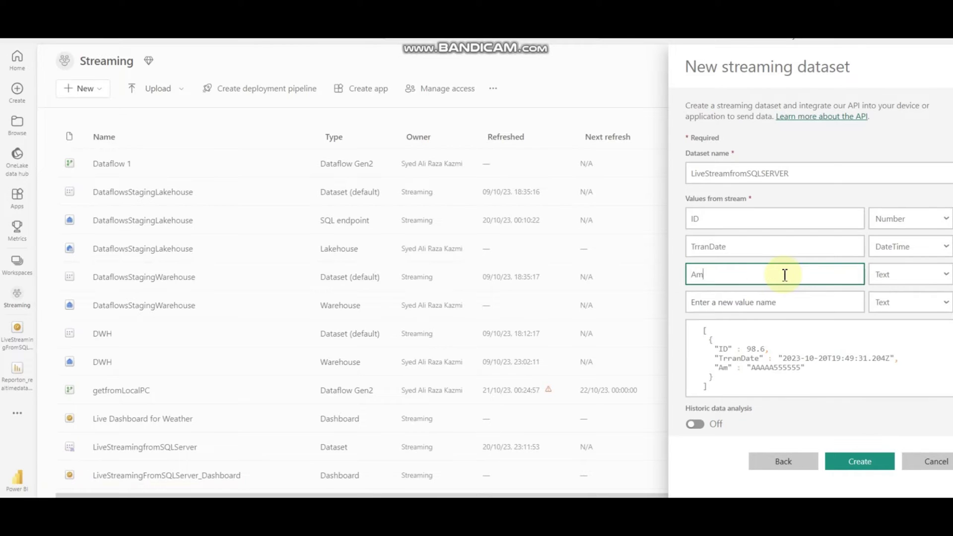
pyautogui.click(892, 275)
pyautogui.click(891, 300)
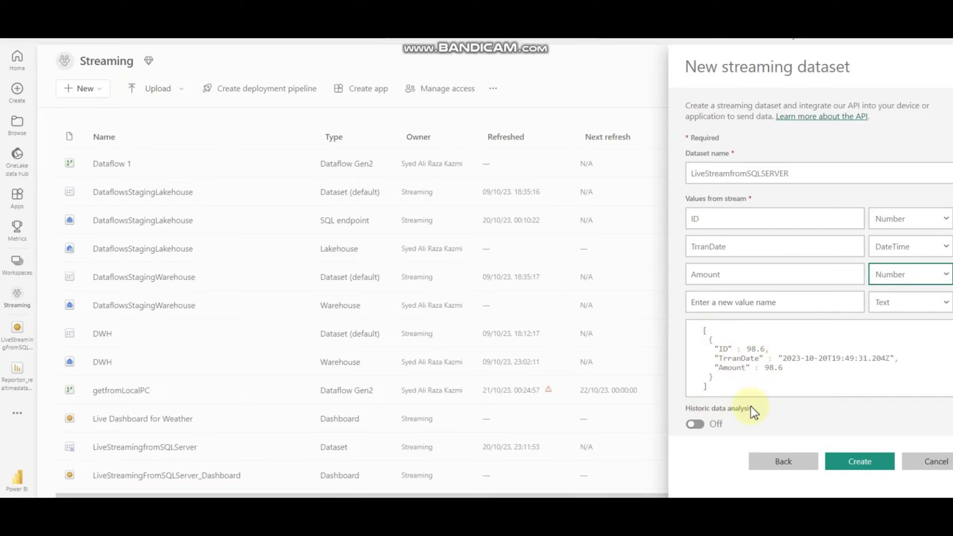
# - Enable historic data analysis and create the streaming dataset
pyautogui.click(695, 424)
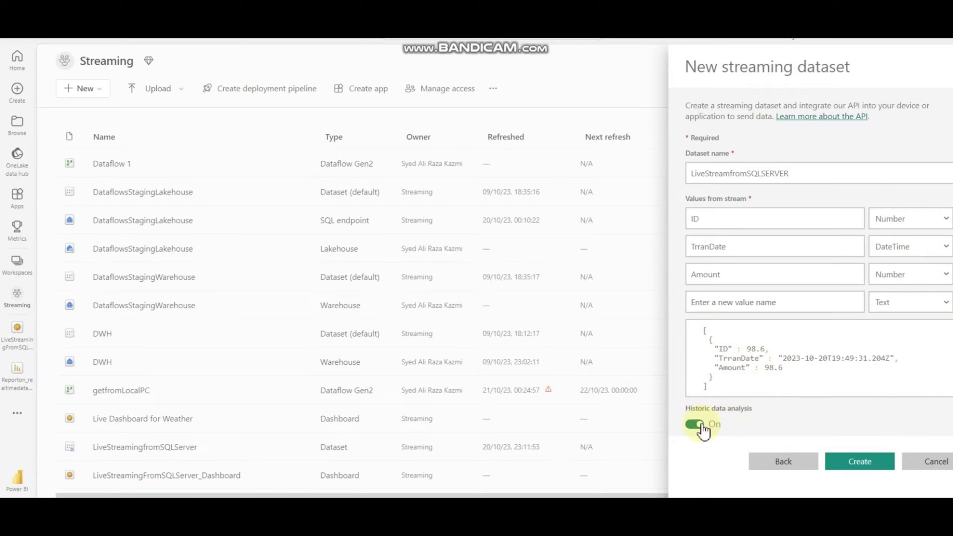
pyautogui.click(863, 467)
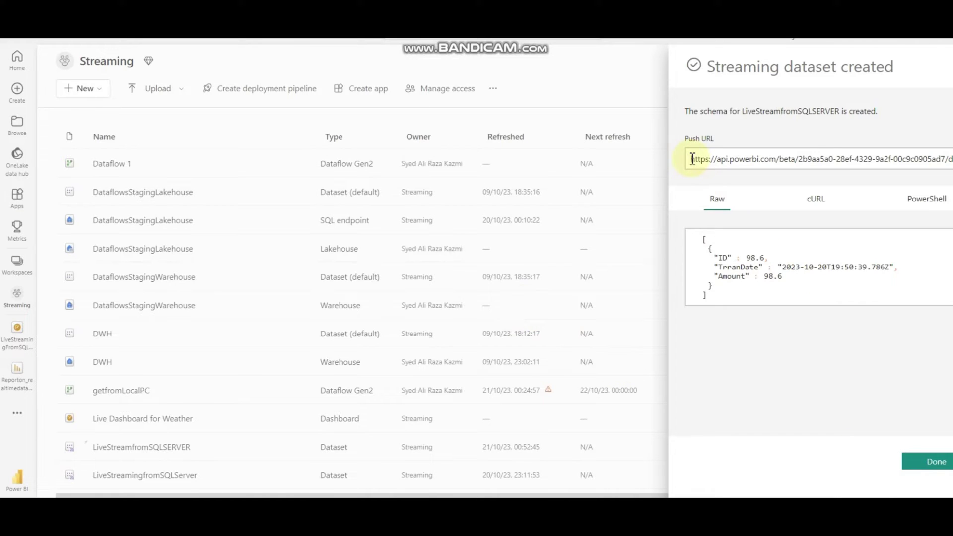
# - Review the new dataset's push URL, cURL and PowerShell samples and schema name, and close the creation summary
pyautogui.moveTo(691, 158); pyautogui.dragTo(875, 201)
pyautogui.click(741, 159)
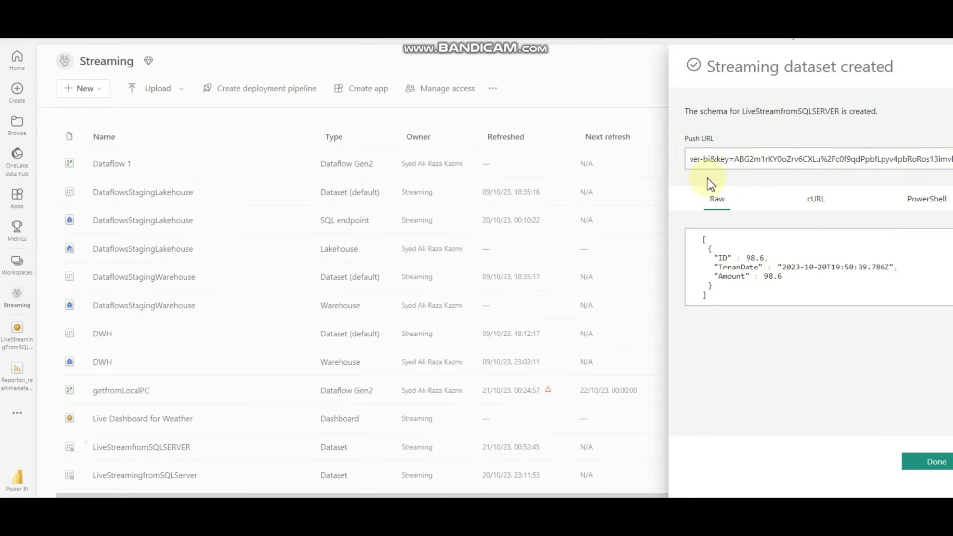
pyautogui.moveTo(691, 159); pyautogui.dragTo(782, 205)
pyautogui.click(779, 197)
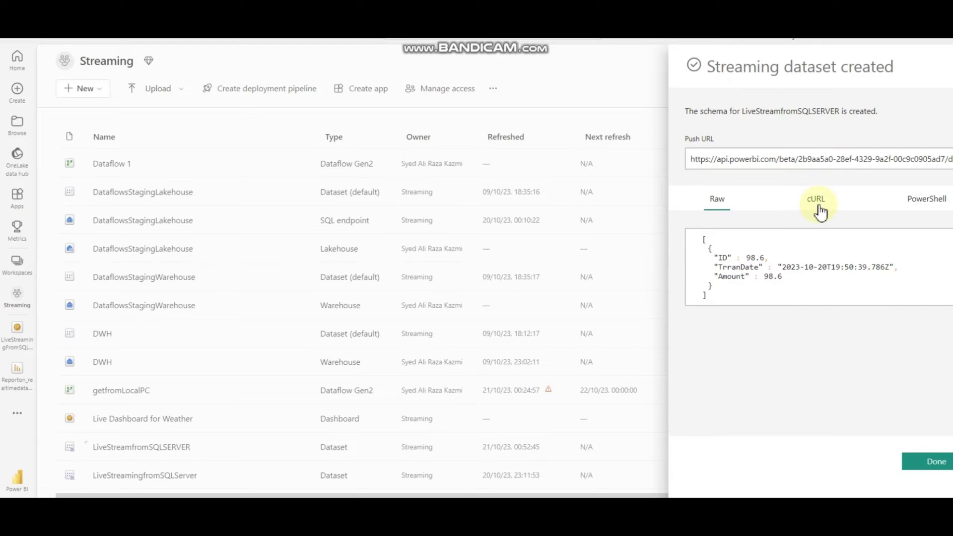
pyautogui.click(820, 201)
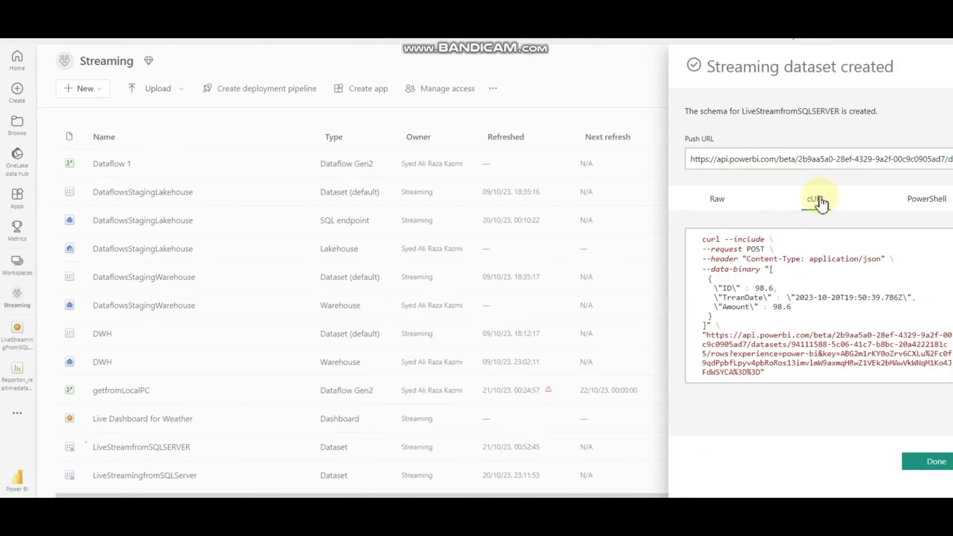
pyautogui.click(925, 207)
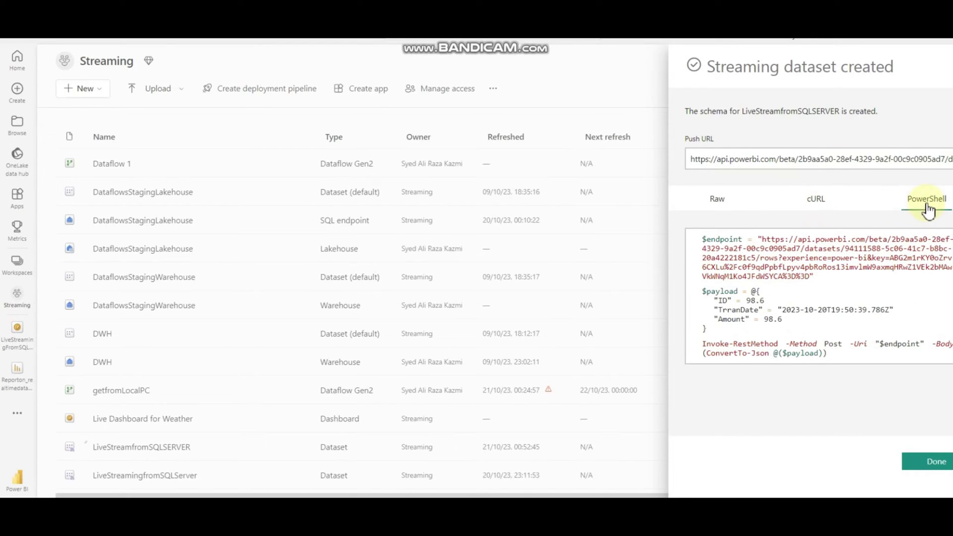
pyautogui.click(820, 205)
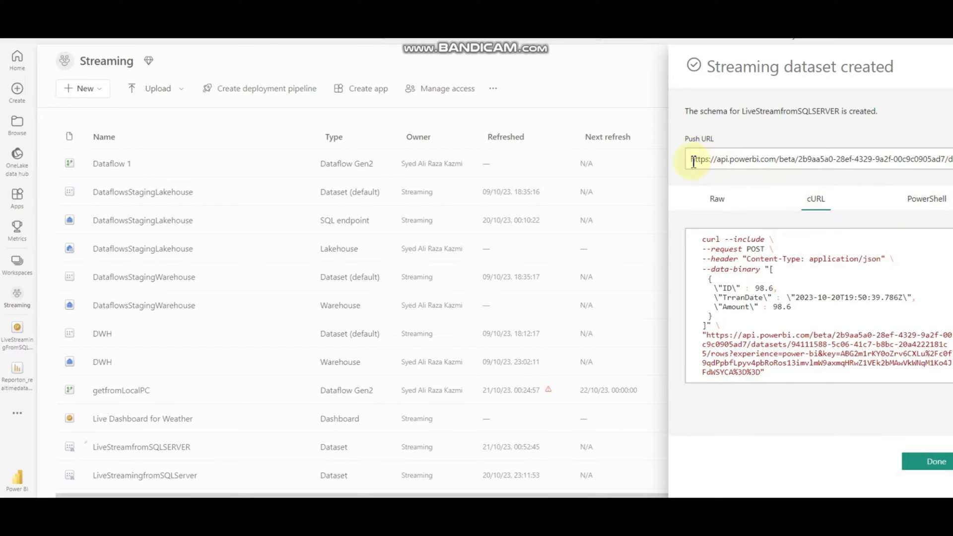
pyautogui.moveTo(691, 159); pyautogui.dragTo(949, 162)
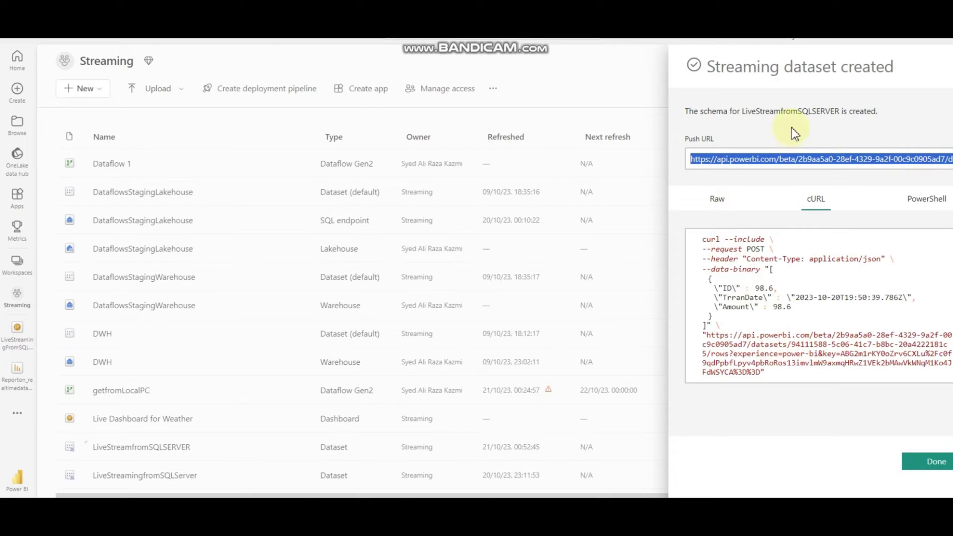
pyautogui.click(744, 110)
pyautogui.moveTo(744, 110); pyautogui.dragTo(839, 113)
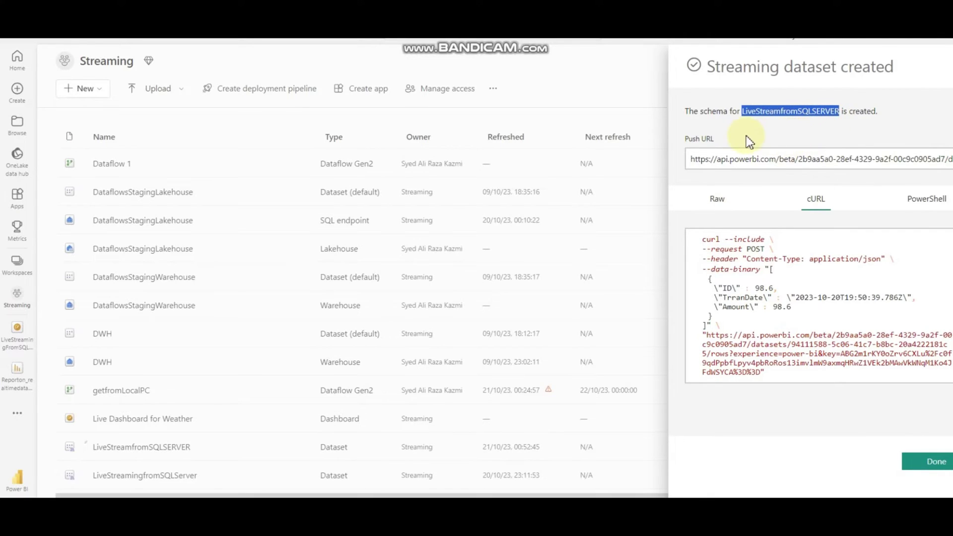
pyautogui.click(931, 463)
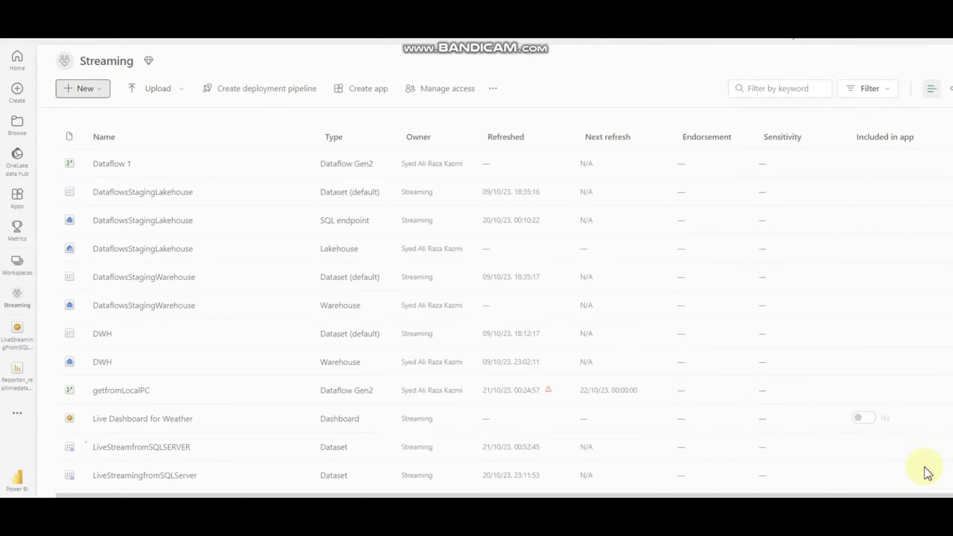
# - Open the LiveStreamfromSQLSERVER dataset for editing to inspect its stream values and historic data analysis option, and leave without saving
pyautogui.scroll(-5, 298, 304)
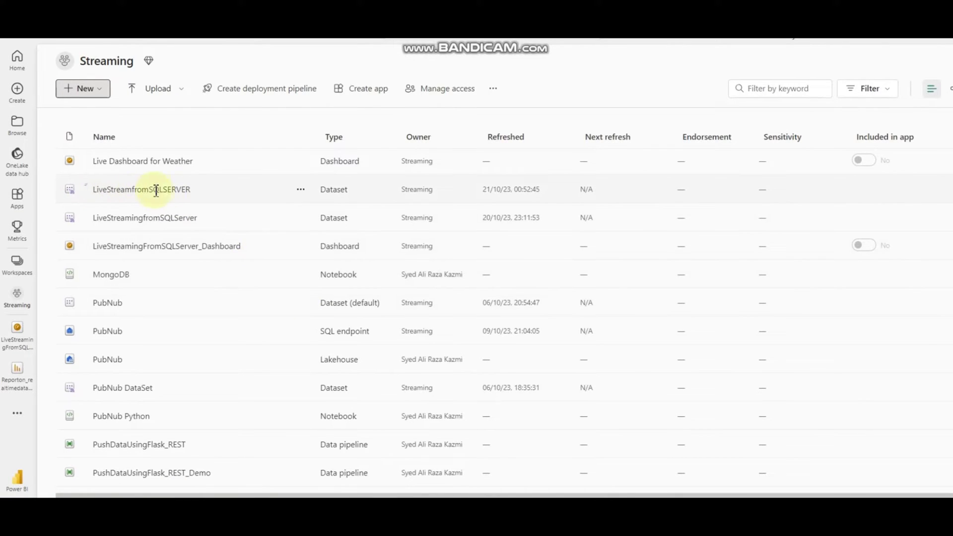
pyautogui.click(300, 192)
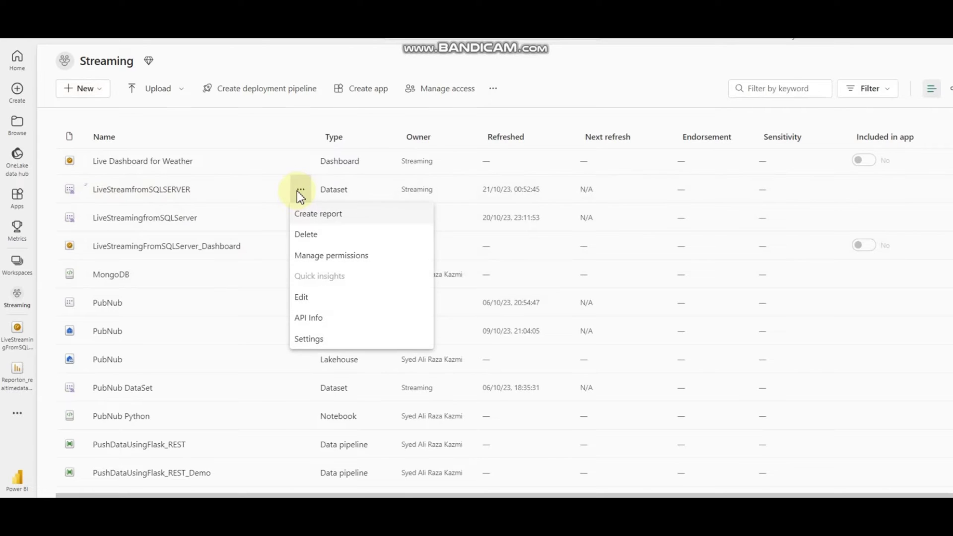
pyautogui.click(313, 298)
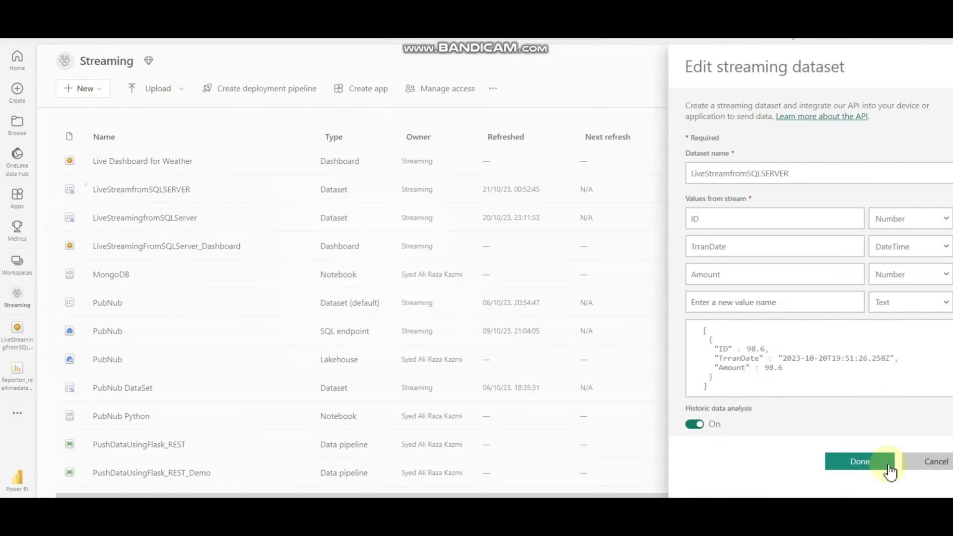
pyautogui.click(693, 426)
pyautogui.click(695, 425)
pyautogui.click(937, 464)
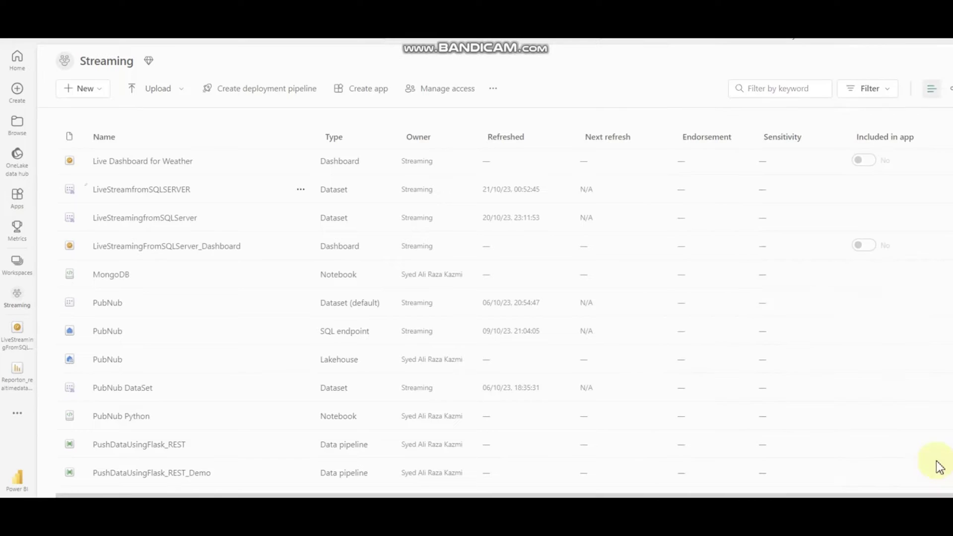
# - Review the API info of the LiveStreamingfromSQLServer dataset, including its push URL, and close it
pyautogui.click(301, 219)
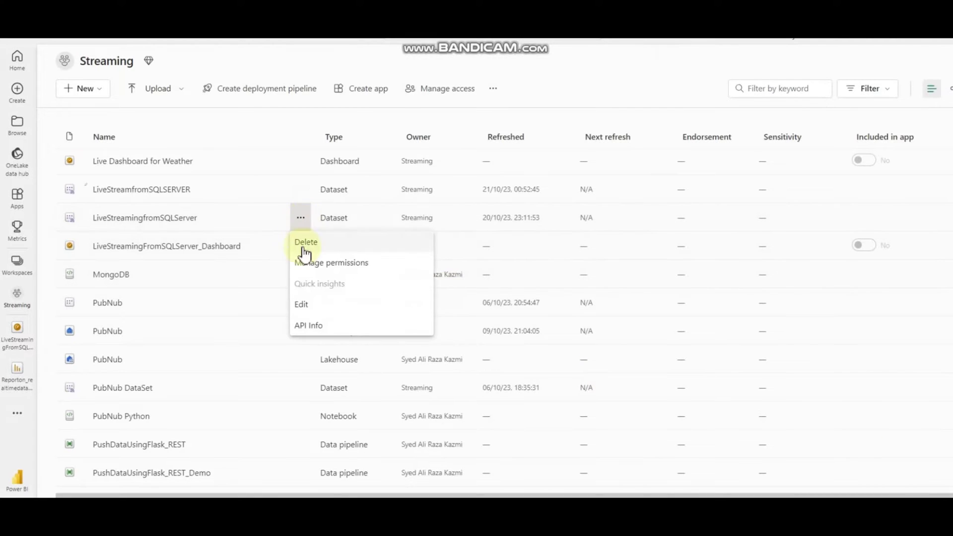
pyautogui.click(314, 327)
pyautogui.moveTo(690, 163); pyautogui.dragTo(749, 183)
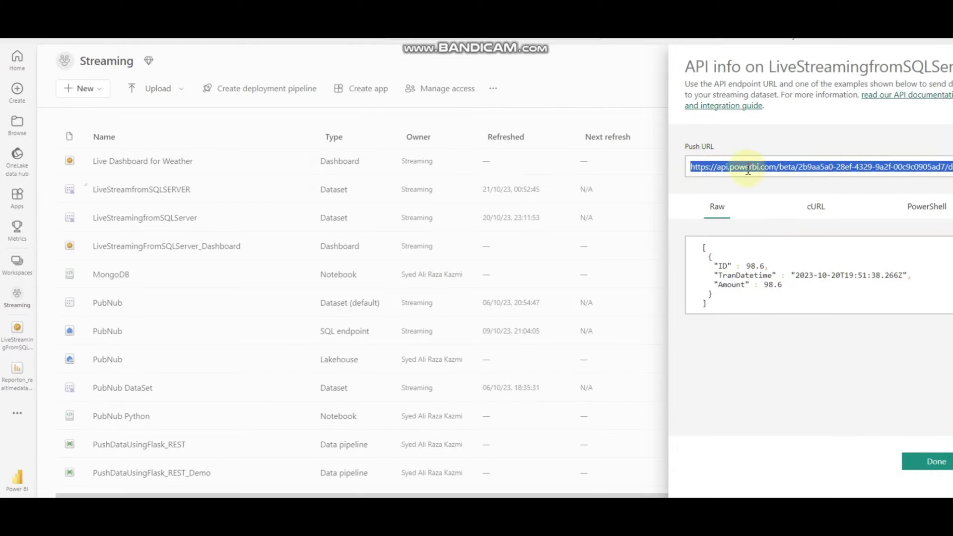
pyautogui.click(936, 464)
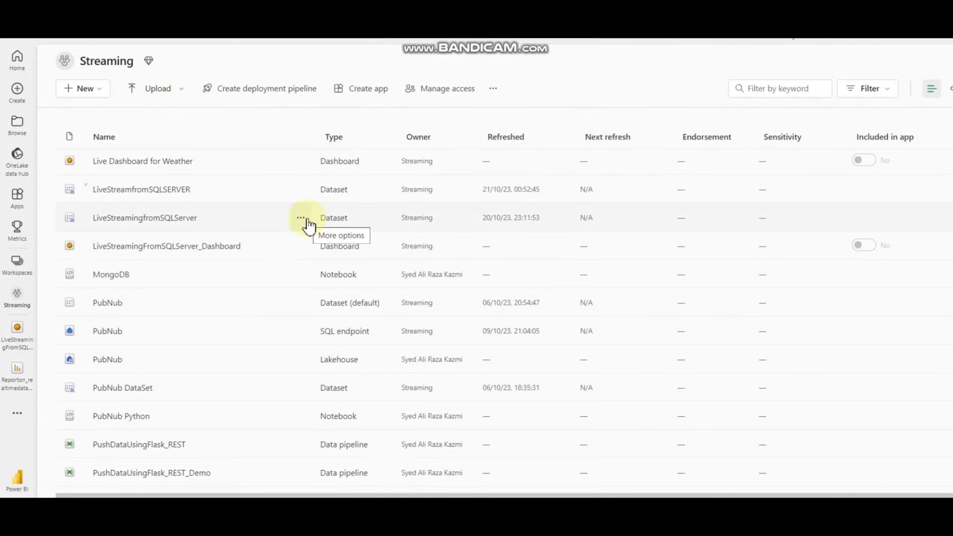
# - Switch to Power Automate and examine the SQL Server to Power BI dataset template in the search results
pyautogui.click(867, 40)
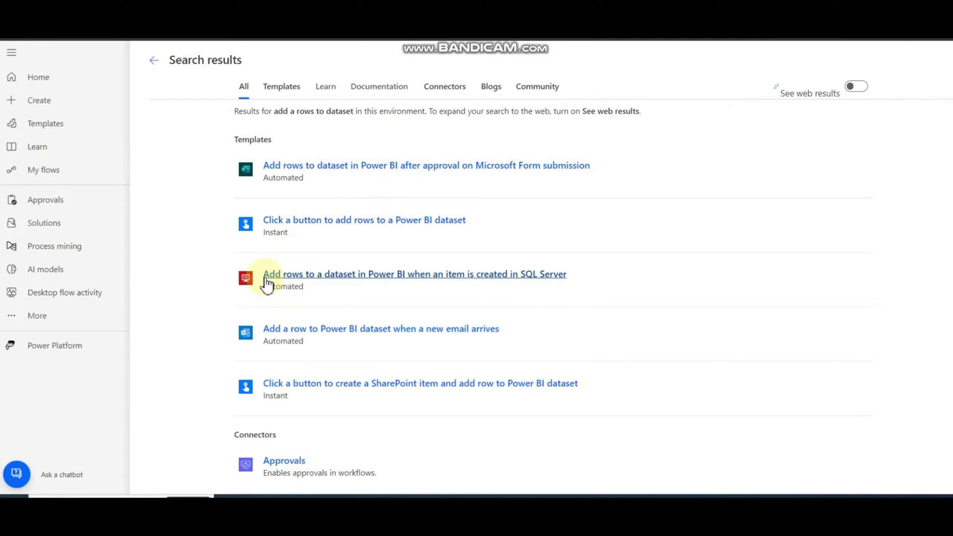
pyautogui.moveTo(308, 288); pyautogui.dragTo(265, 293)
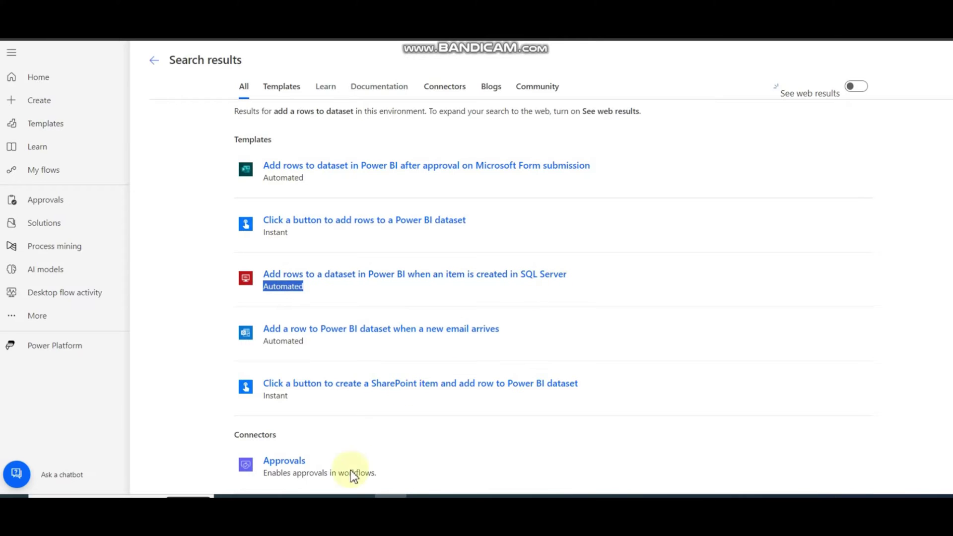
# - In SQL Server Management Studio, run the prepared insert statement on the LiveStreaming table, querying all its rows before and after
pyautogui.hotkey('alt', 'Tab')
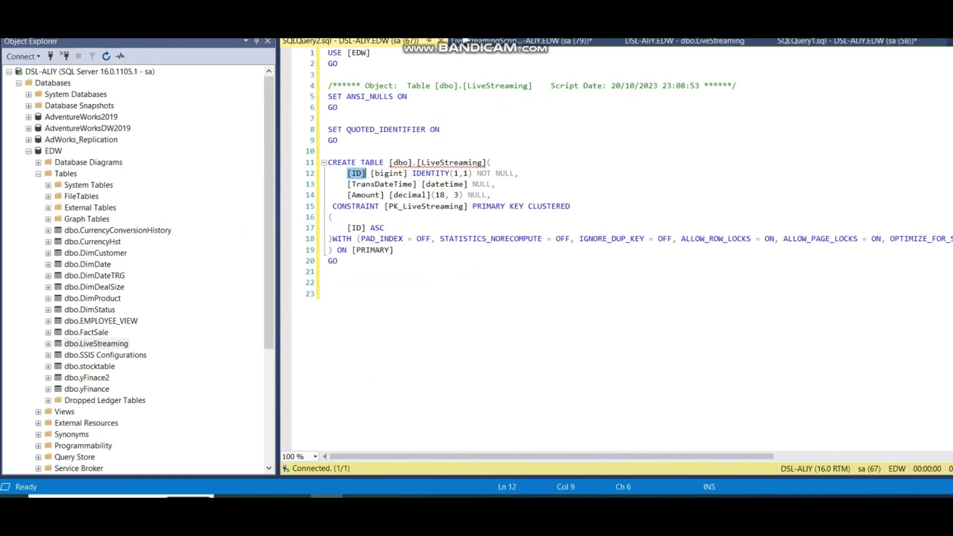
pyautogui.click(466, 41)
pyautogui.press('F5')
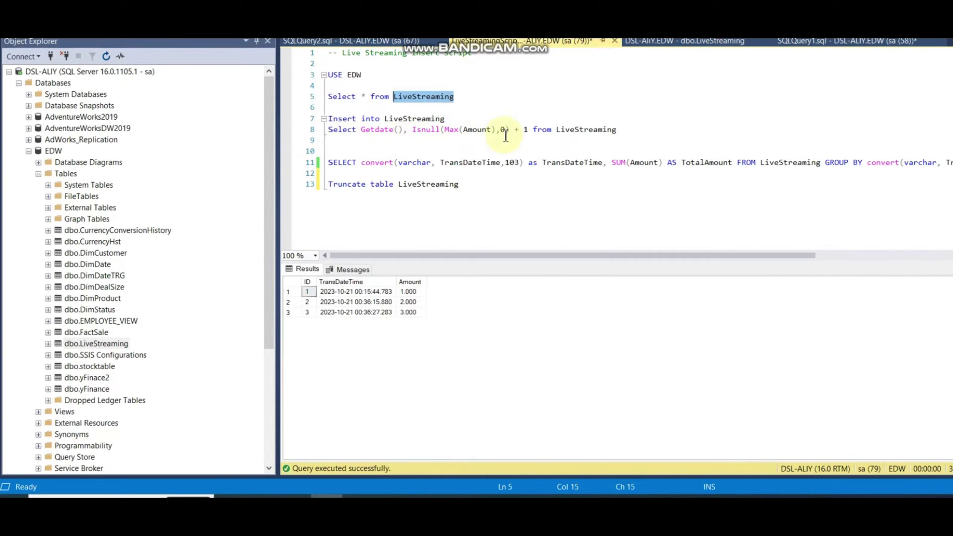
pyautogui.moveTo(616, 130); pyautogui.dragTo(315, 124)
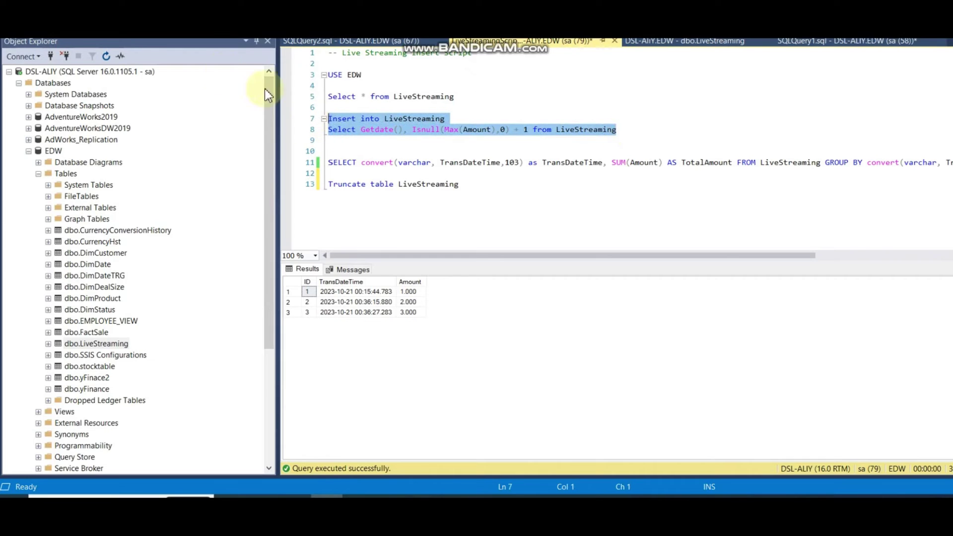
pyautogui.press('F5')
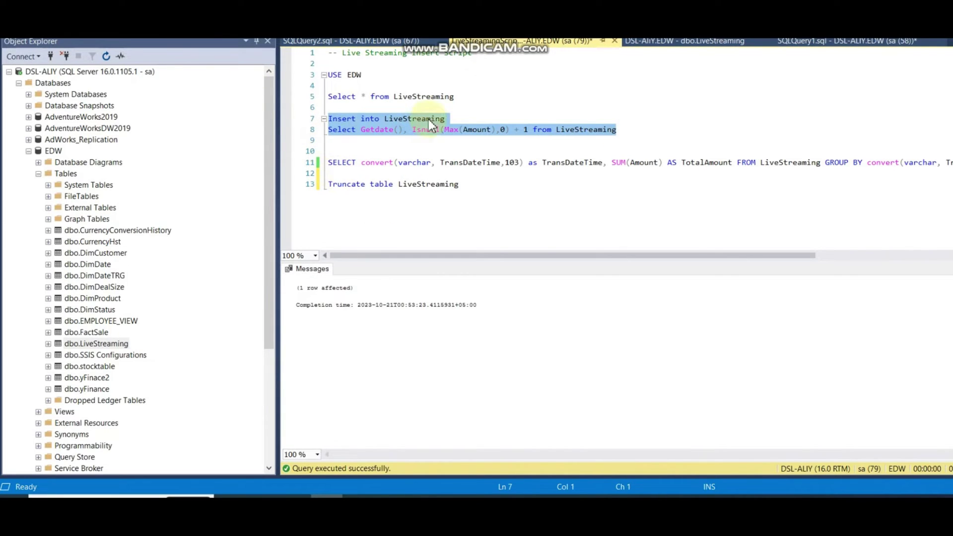
pyautogui.moveTo(462, 96); pyautogui.dragTo(297, 94)
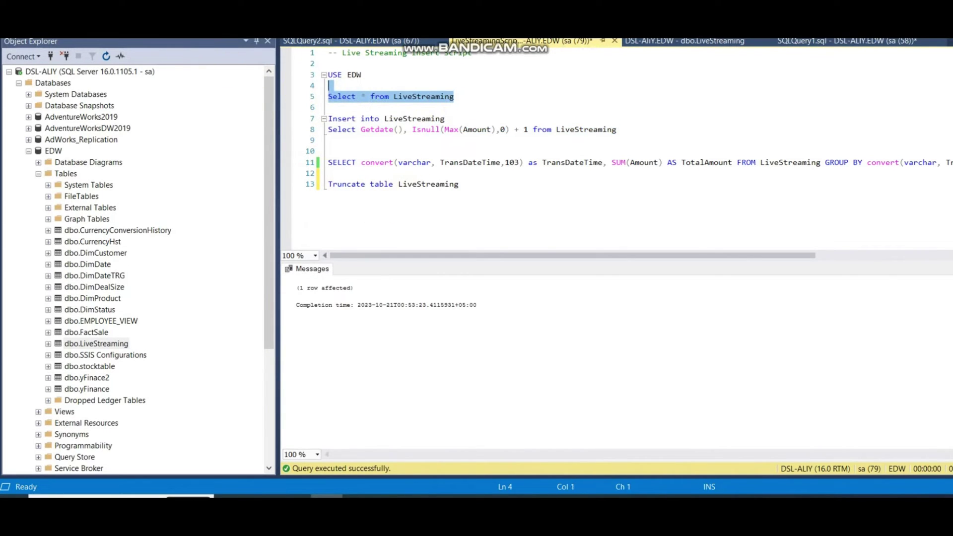
pyautogui.press('F5')
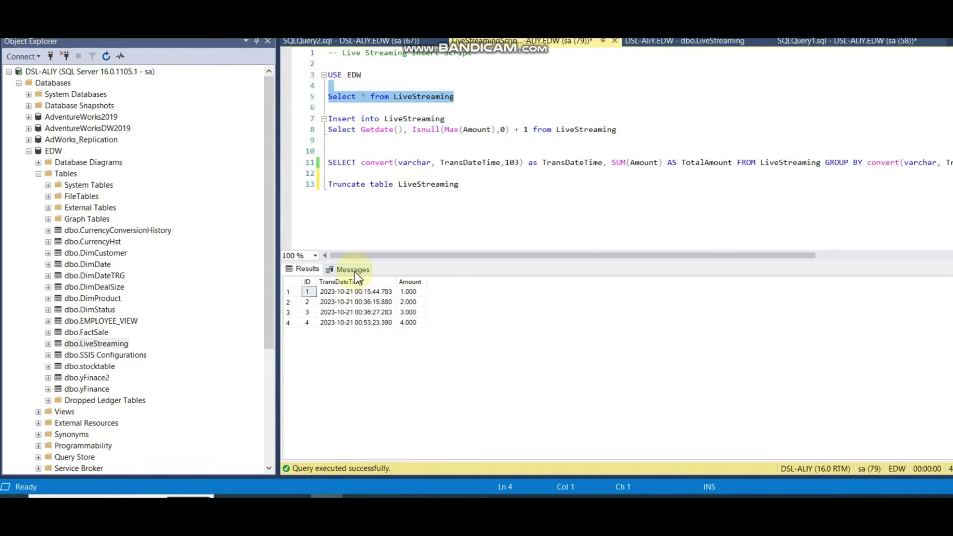
# - In Power Automate, open the "Add rows to a dataset in Power BI when an item is created in SQL Server" template and continue with LOCAL SQLSERVER
pyautogui.moveTo(390, 496)
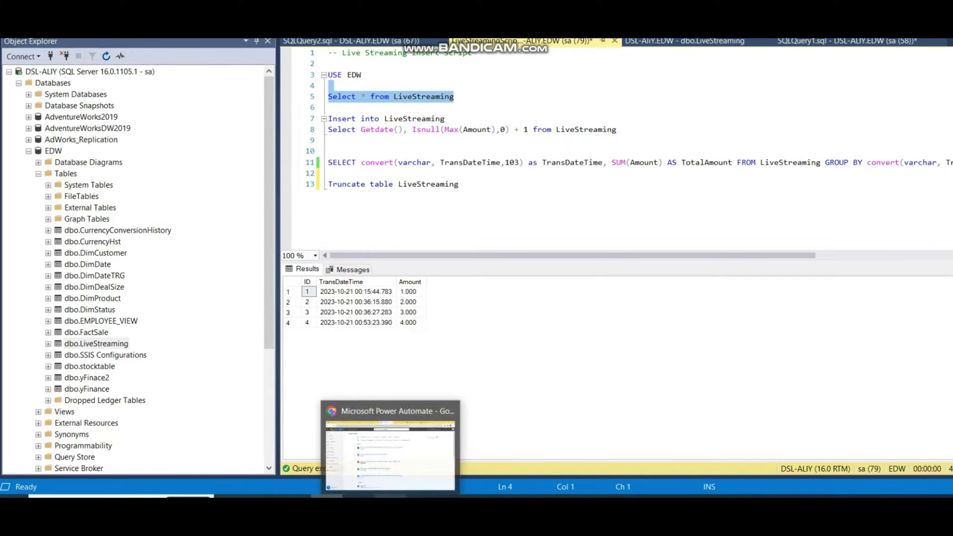
pyautogui.click(391, 456)
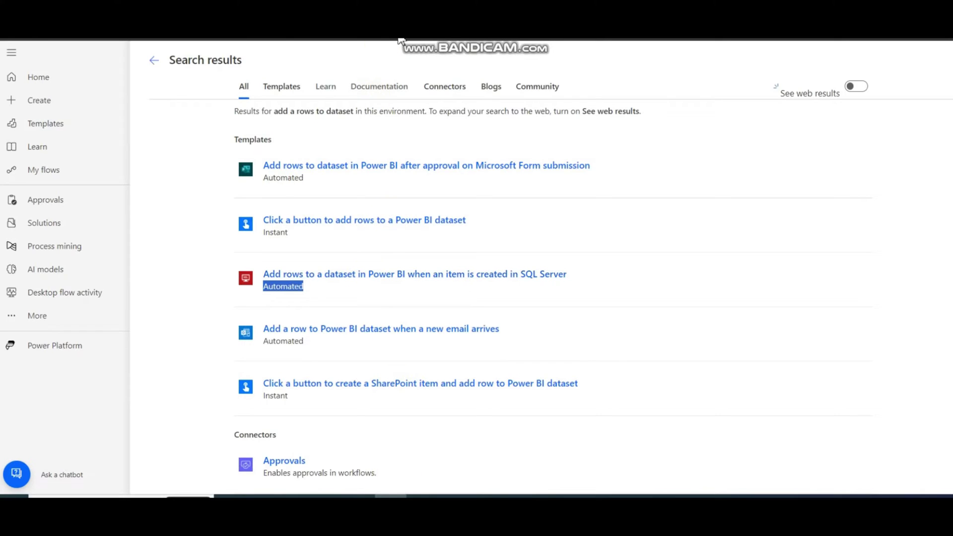
pyautogui.click(312, 40)
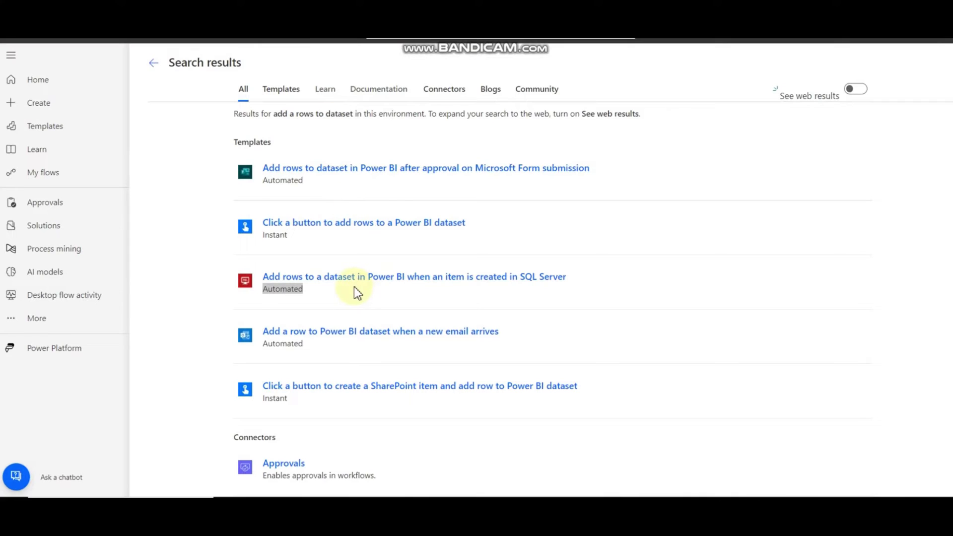
pyautogui.click(381, 281)
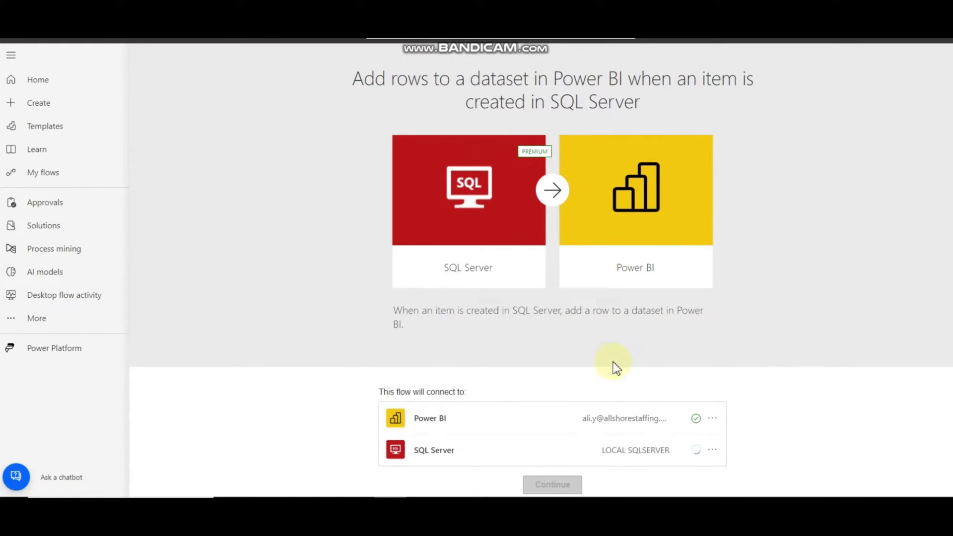
pyautogui.click(712, 450)
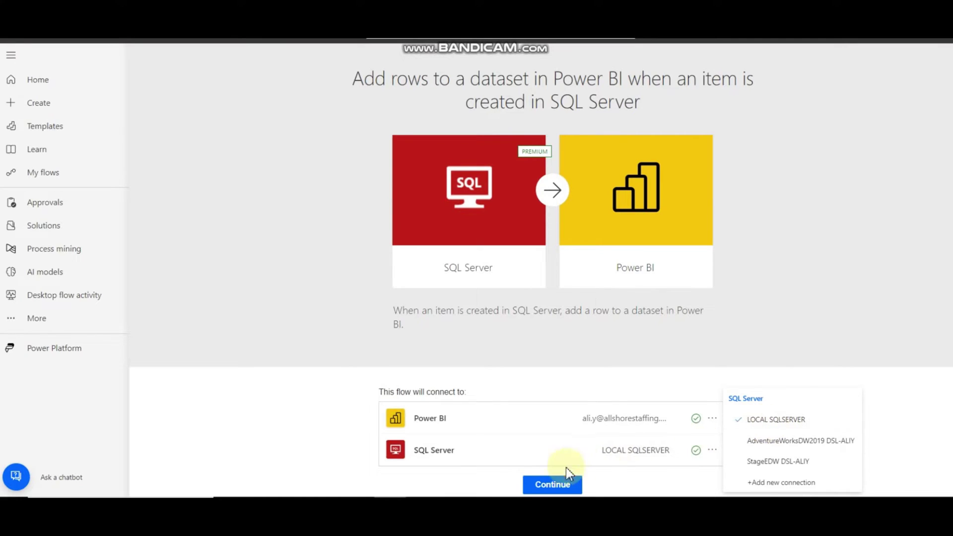
pyautogui.click(550, 487)
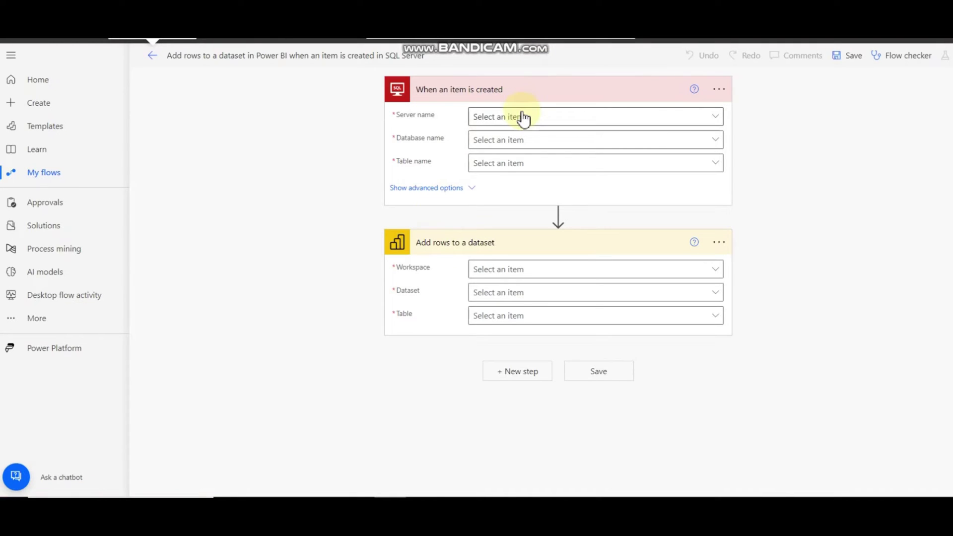
# - Set the SQL Server trigger to server DSL-ALIY, database EDW and table LiveStreaming, and check that table in SQL Server Management Studio
pyautogui.click(521, 117)
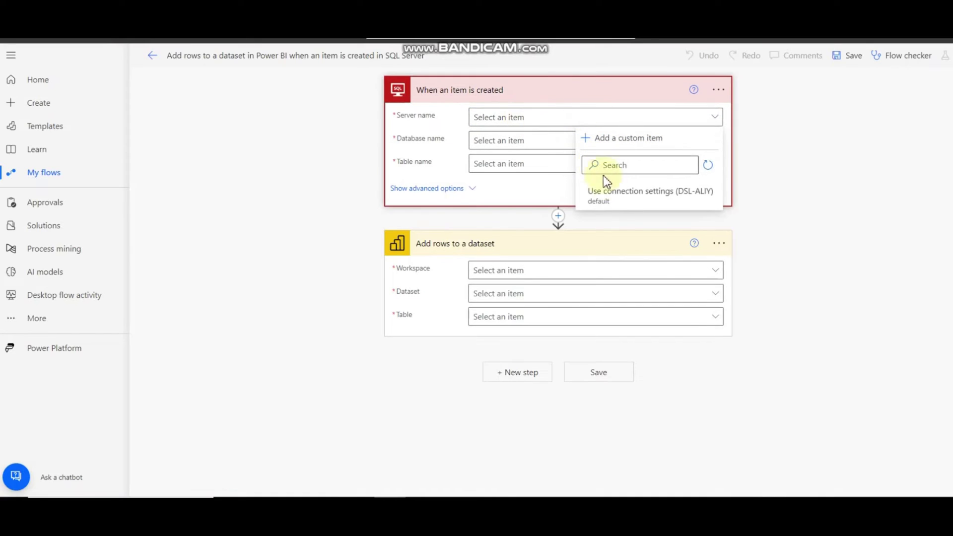
pyautogui.click(627, 201)
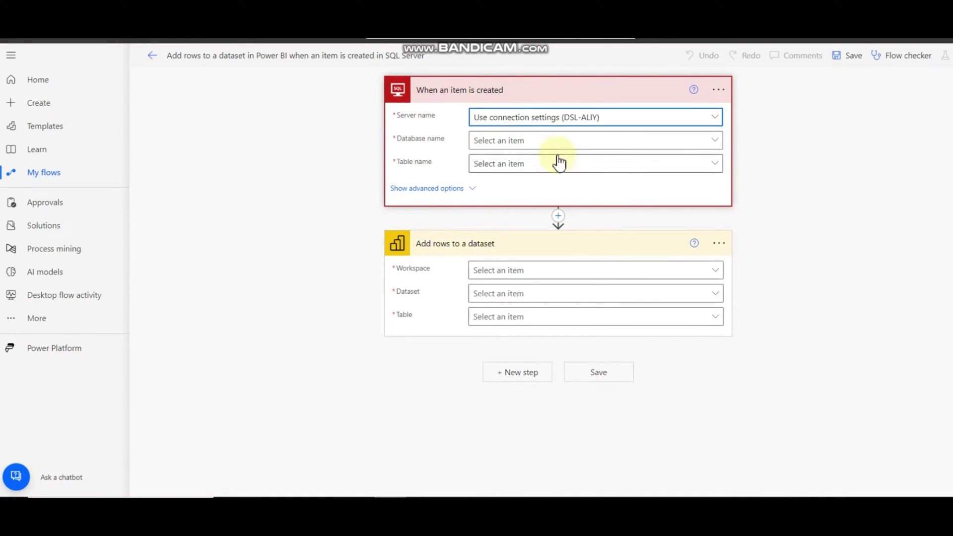
pyautogui.click(544, 149)
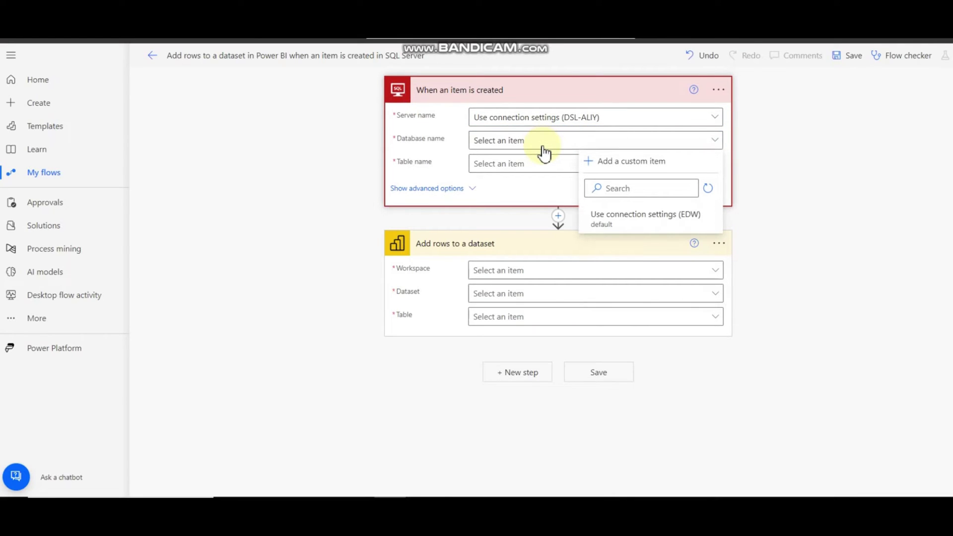
pyautogui.click(647, 217)
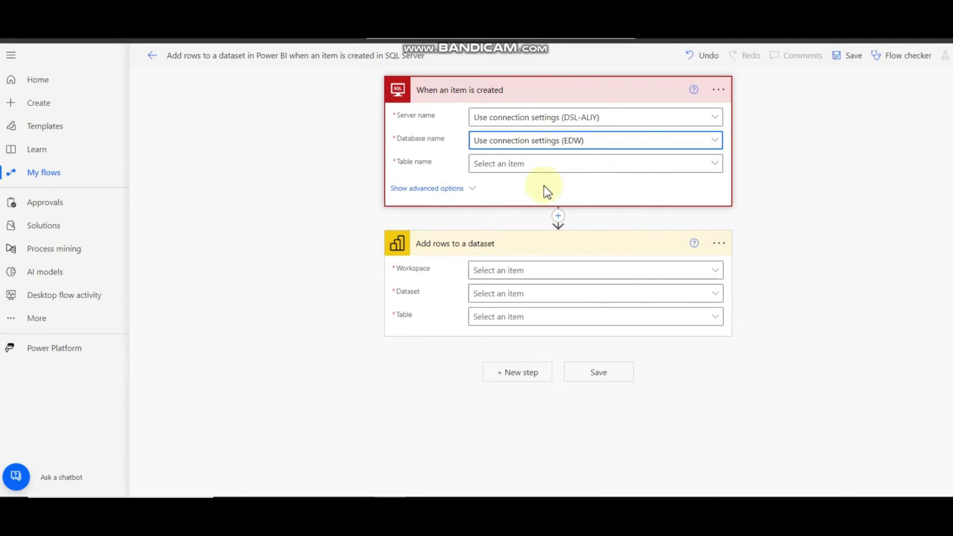
pyautogui.click(517, 167)
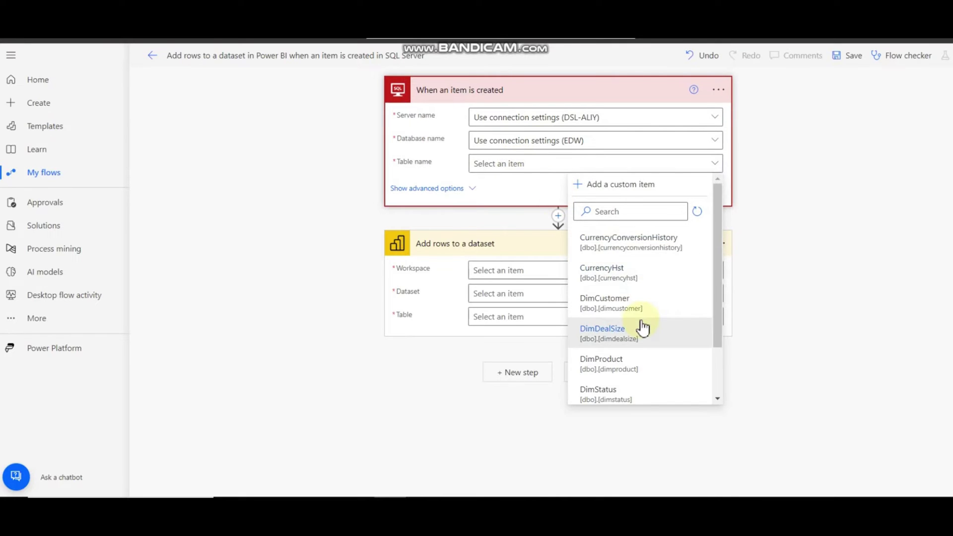
pyautogui.scroll(-3, 640, 326)
pyautogui.click(631, 390)
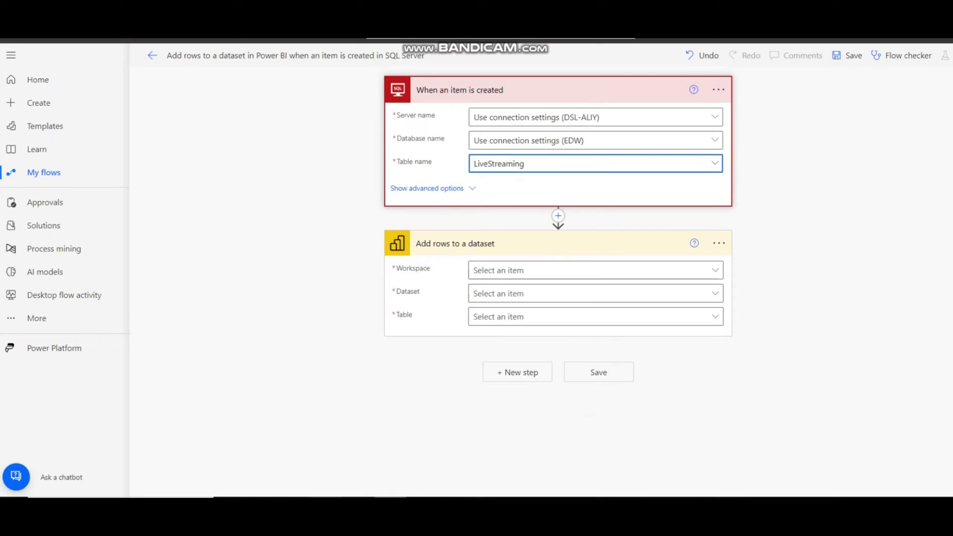
pyautogui.hotkey('alt', 'Tab')
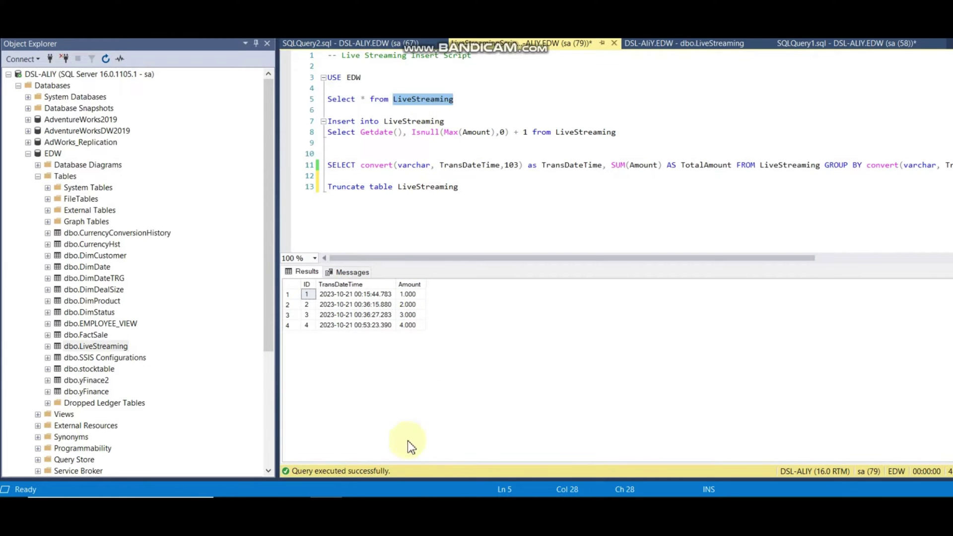
pyautogui.hotkey('alt', 'Tab')
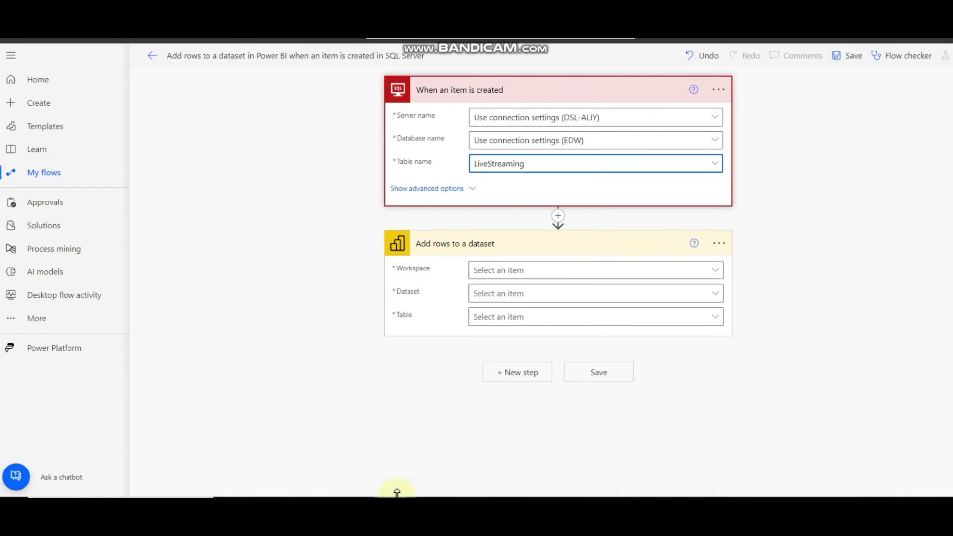
# - Set the Add rows to a dataset action to workspace Streaming, dataset LiveStreamfromSQLSERVER and table RealTimeData
pyautogui.click(572, 282)
pyautogui.scroll(-3, 590, 239)
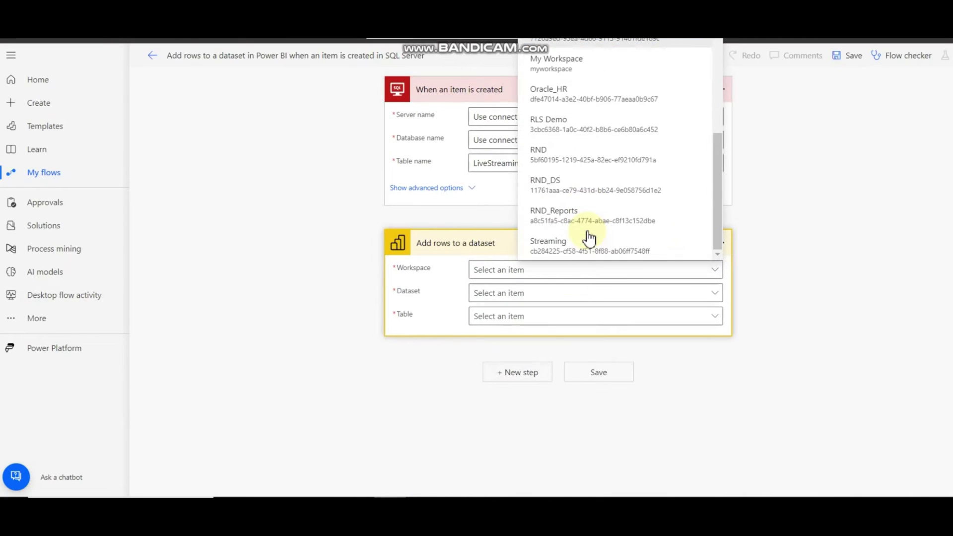
pyautogui.click(569, 250)
pyautogui.click(549, 302)
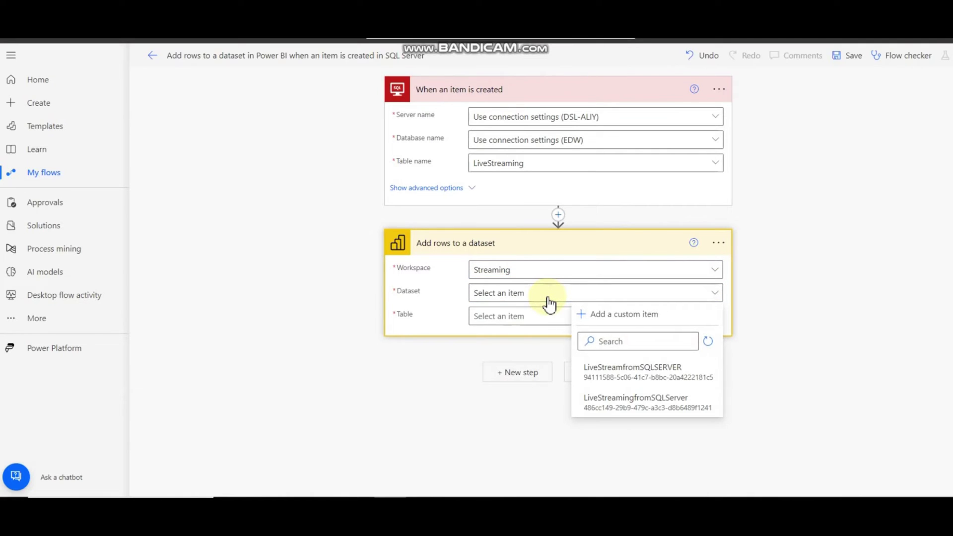
pyautogui.click(607, 349)
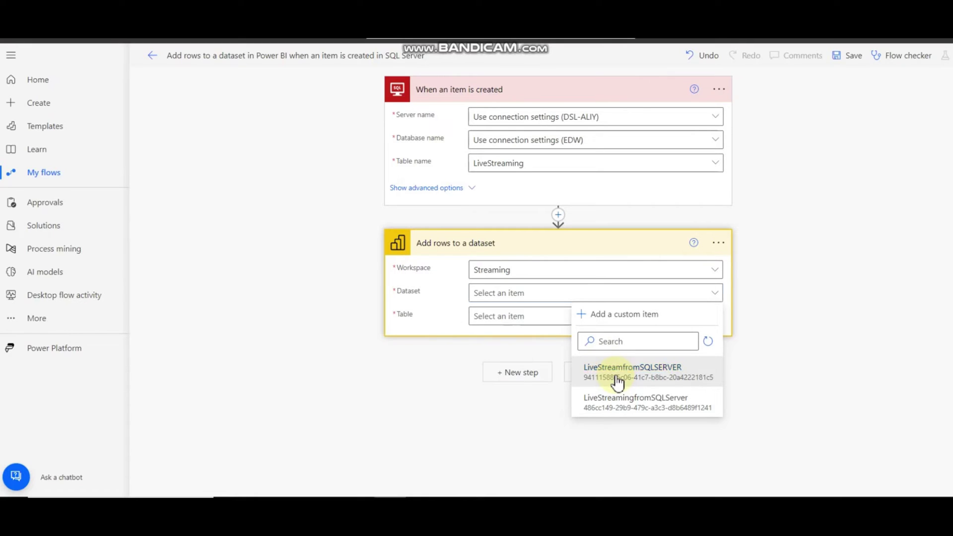
pyautogui.click(617, 384)
pyautogui.click(567, 326)
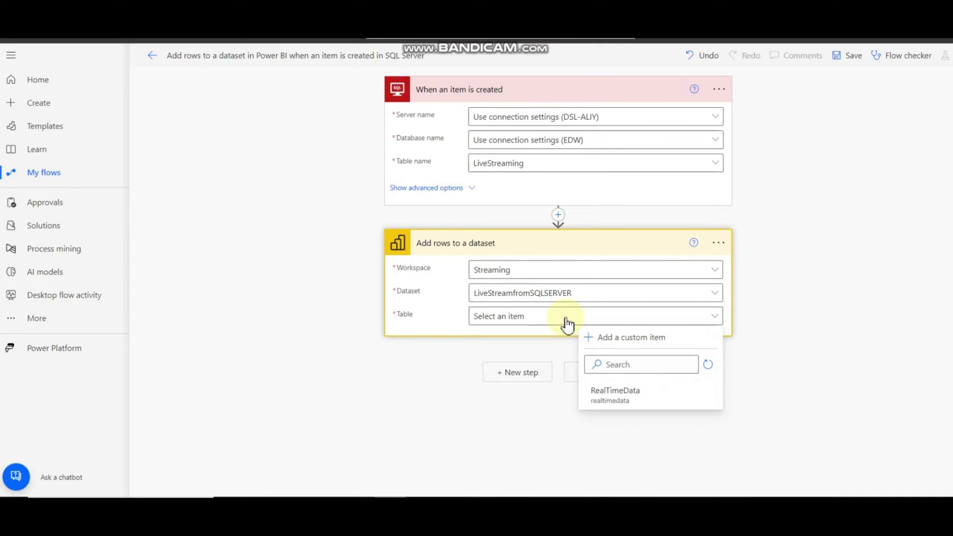
pyautogui.click(612, 396)
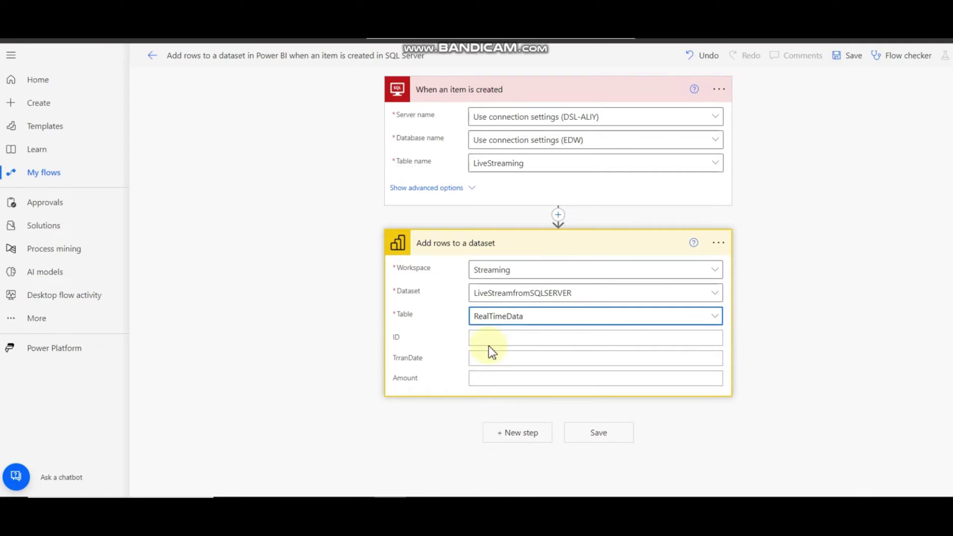
# - Map the action's ID field to the trigger's ID value and its TrranDate field to TransDateTime
pyautogui.click(499, 338)
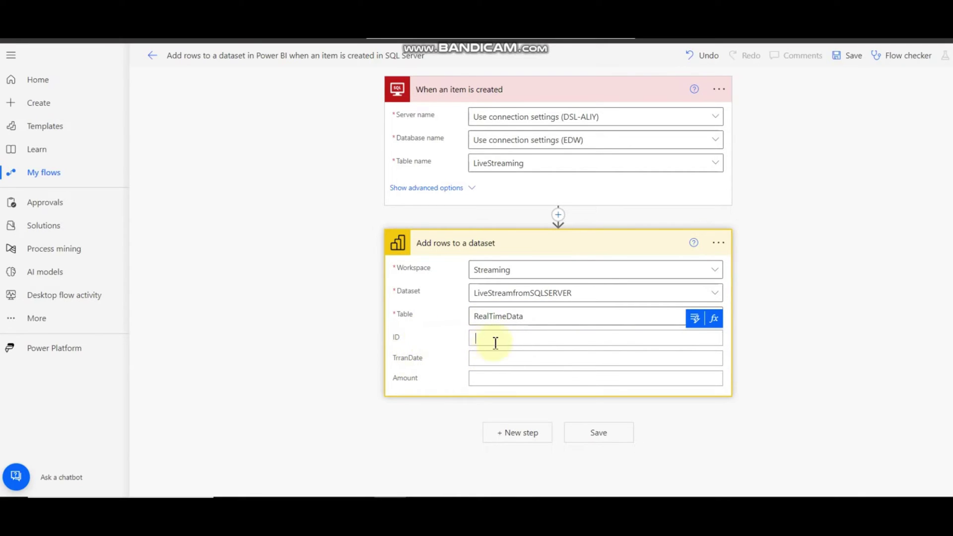
pyautogui.click(700, 325)
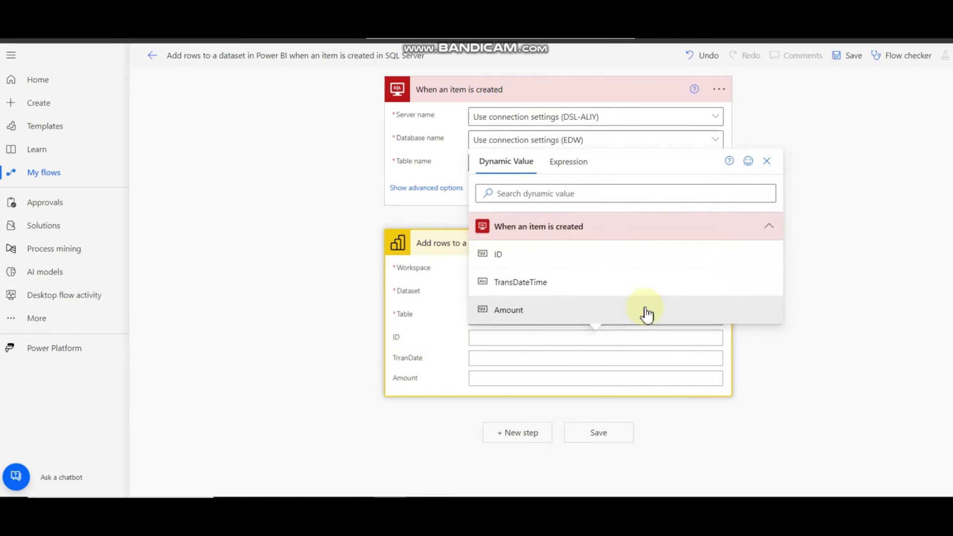
pyautogui.click(509, 255)
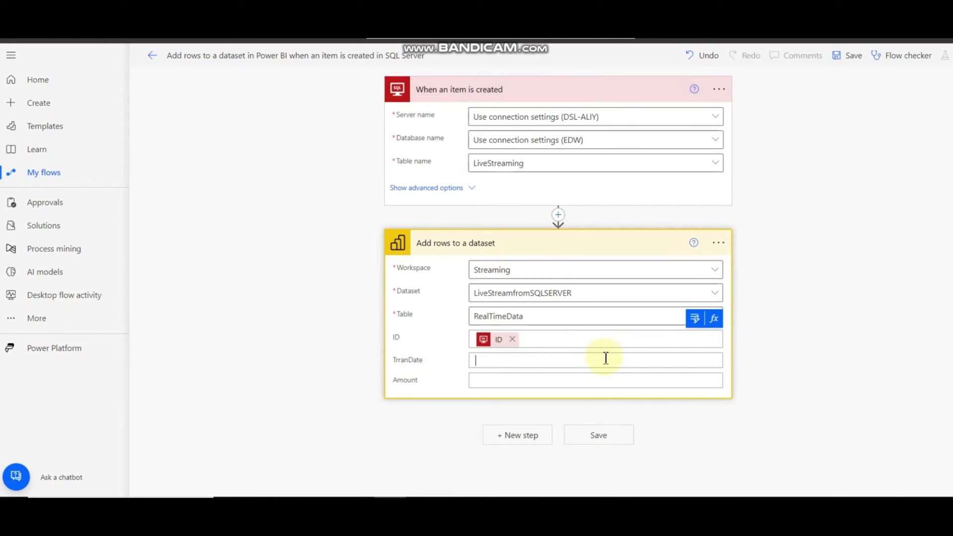
pyautogui.click(695, 340)
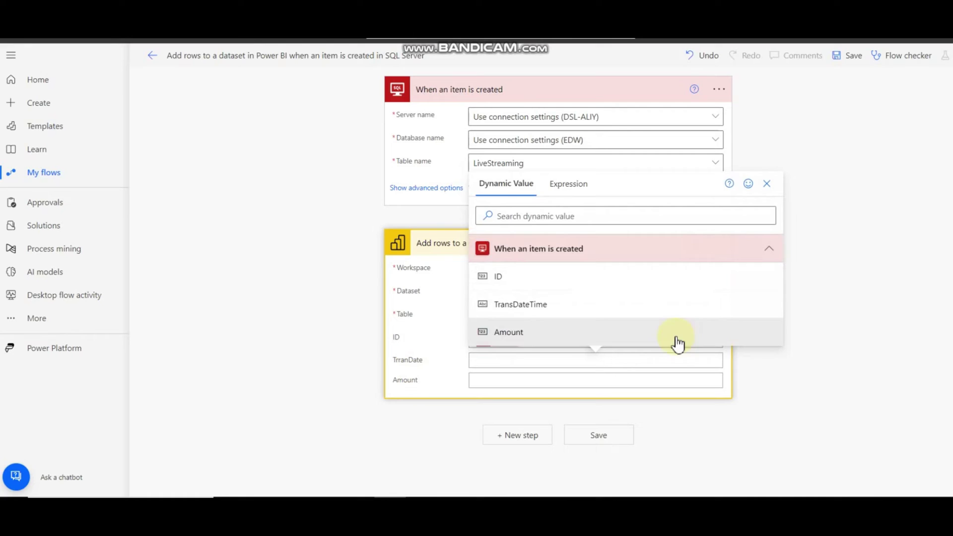
pyautogui.click(553, 313)
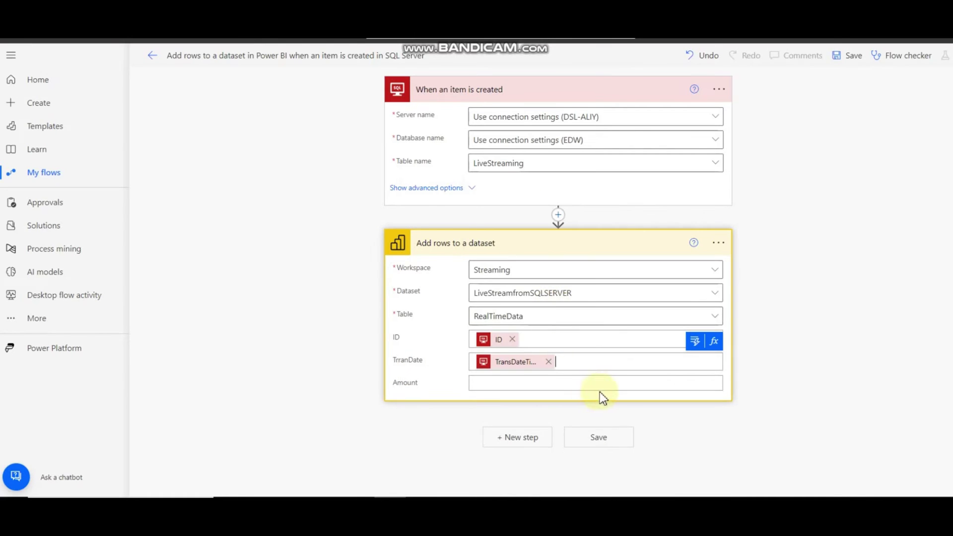
# - Map the Add rows to a dataset action's Amount field to the trigger's Amount value and save the flow
pyautogui.click(700, 380)
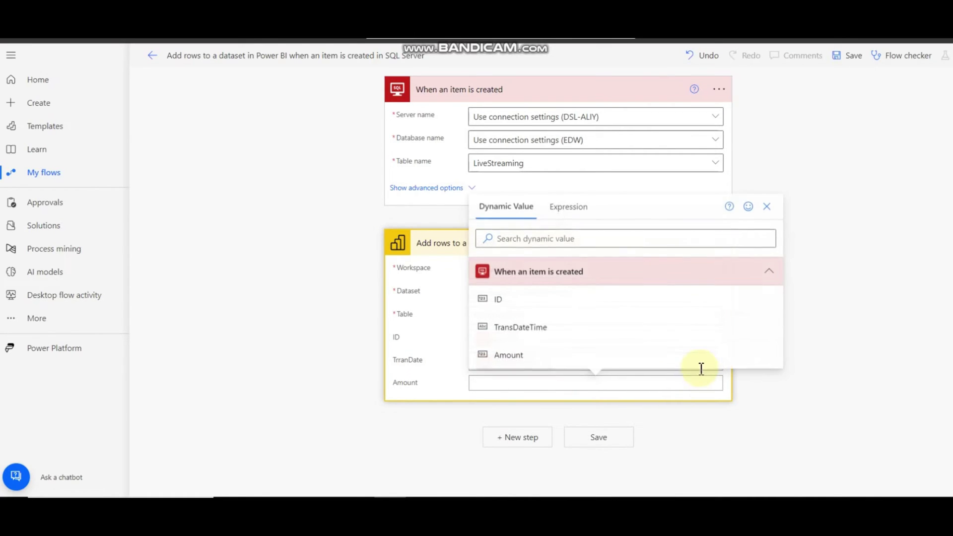
pyautogui.click(568, 355)
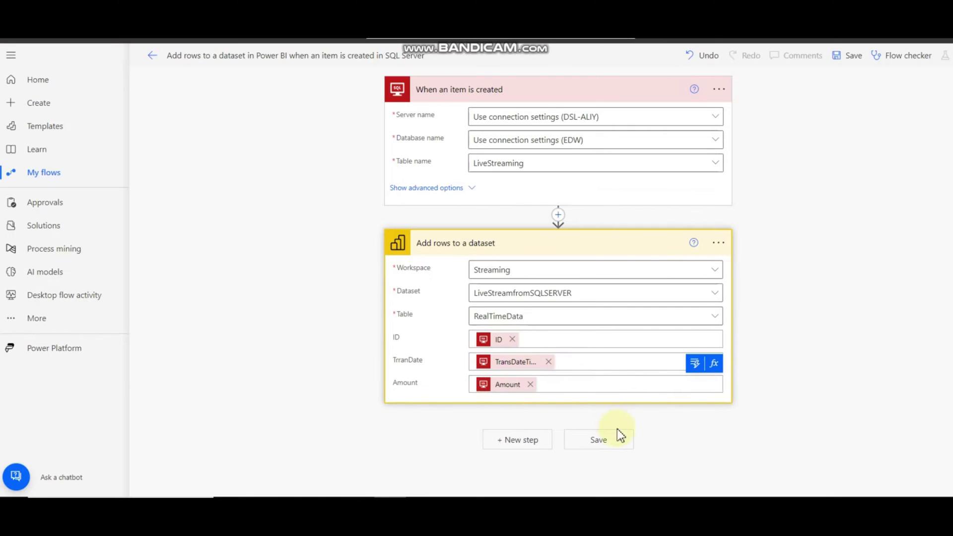
pyautogui.click(601, 445)
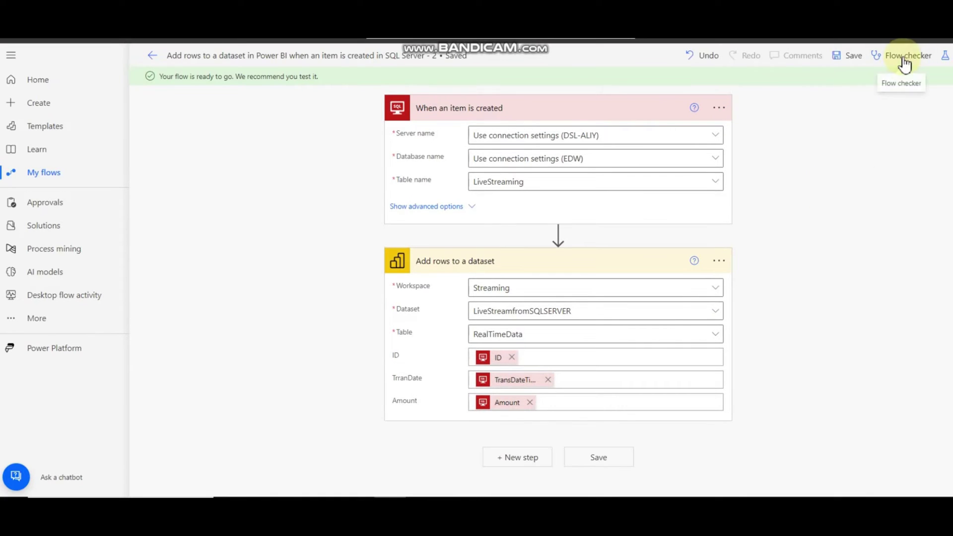
# - Review the flow for errors and warnings with the Flow checker, and start a manual test of the flow
pyautogui.click(905, 57)
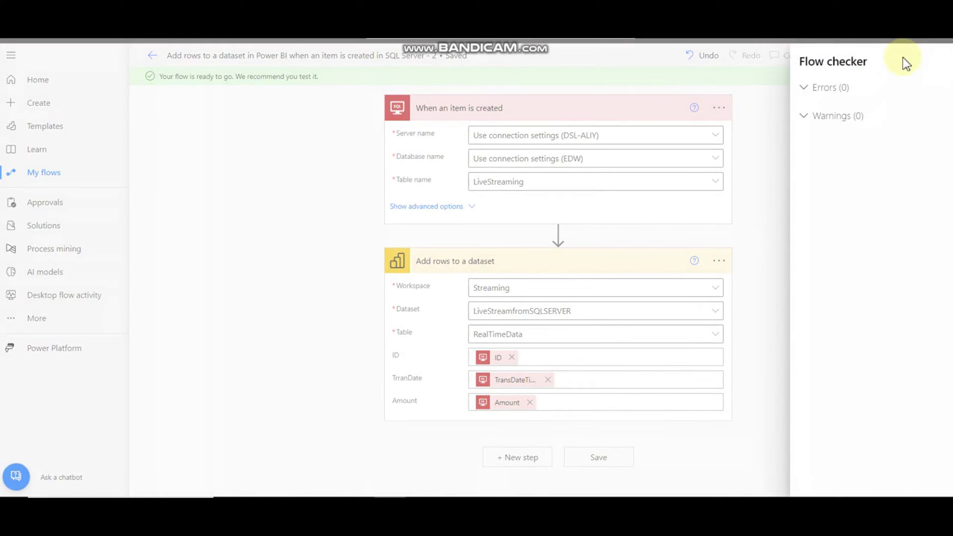
pyautogui.click(772, 223)
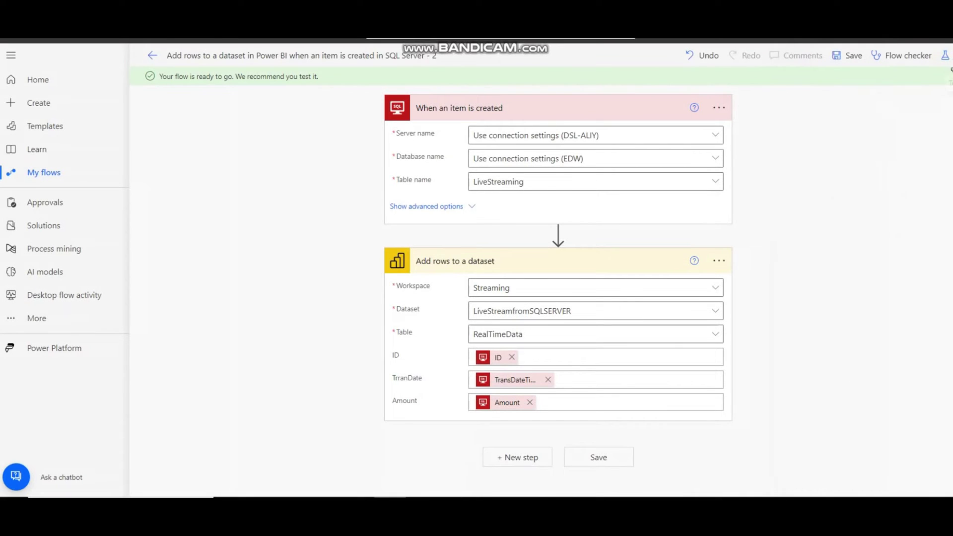
pyautogui.click(950, 57)
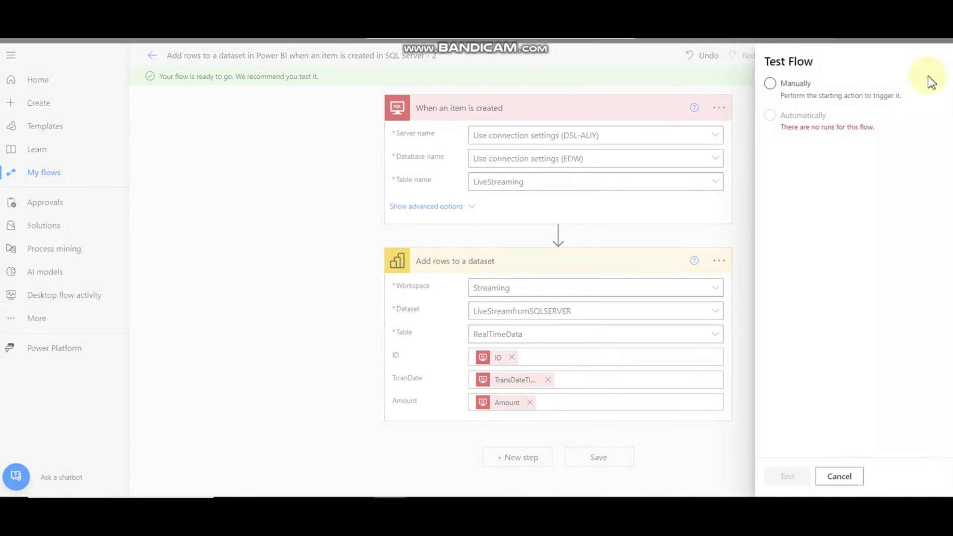
pyautogui.click(774, 85)
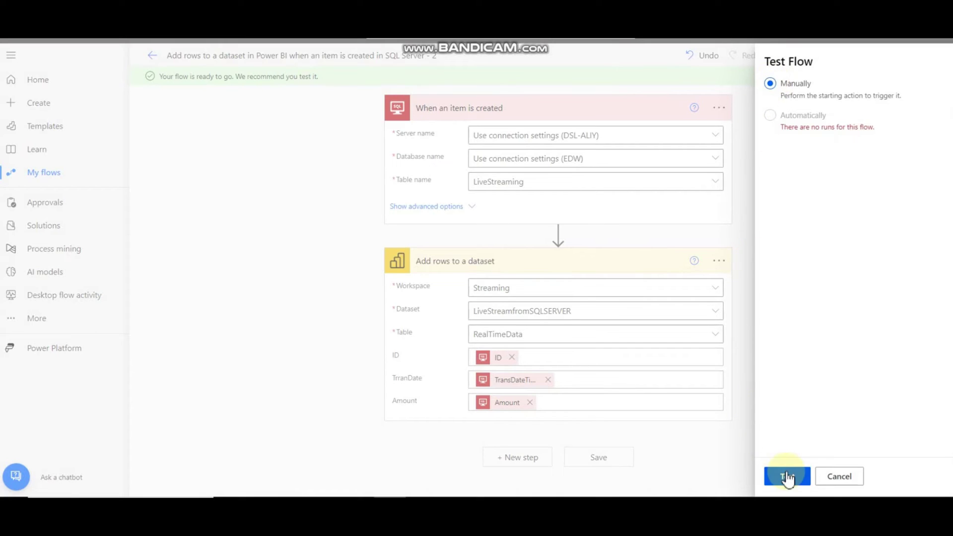
pyautogui.click(787, 476)
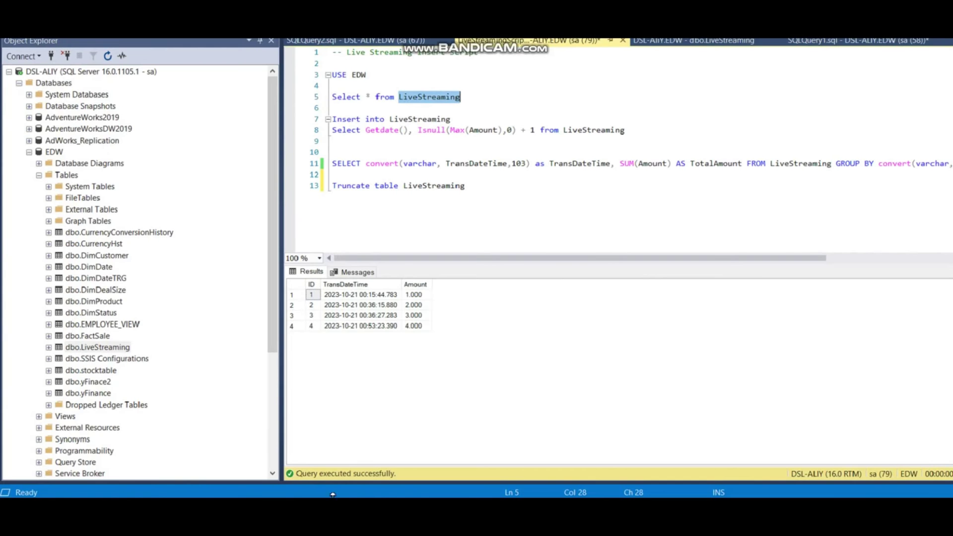
# - In SQL Server Management Studio, run the script's insert statement to add a LiveStreaming row, and query the whole table again
pyautogui.click(630, 129)
pyautogui.moveTo(629, 129); pyautogui.dragTo(332, 120)
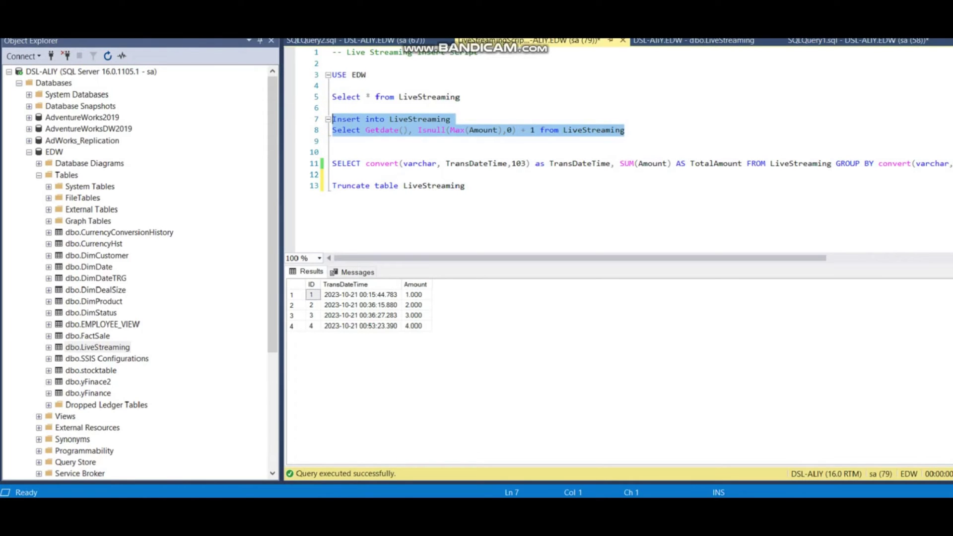
pyautogui.press('F5')
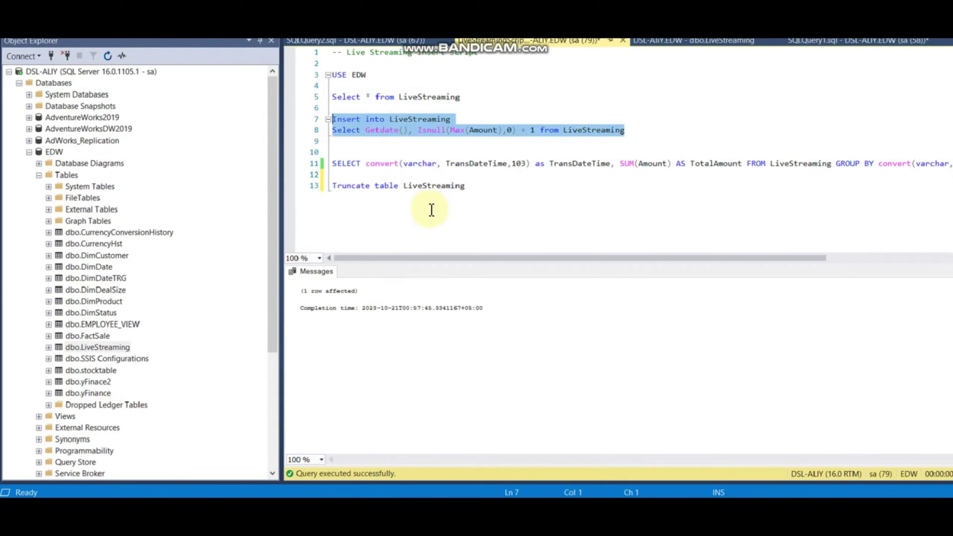
pyautogui.moveTo(460, 97); pyautogui.dragTo(319, 99)
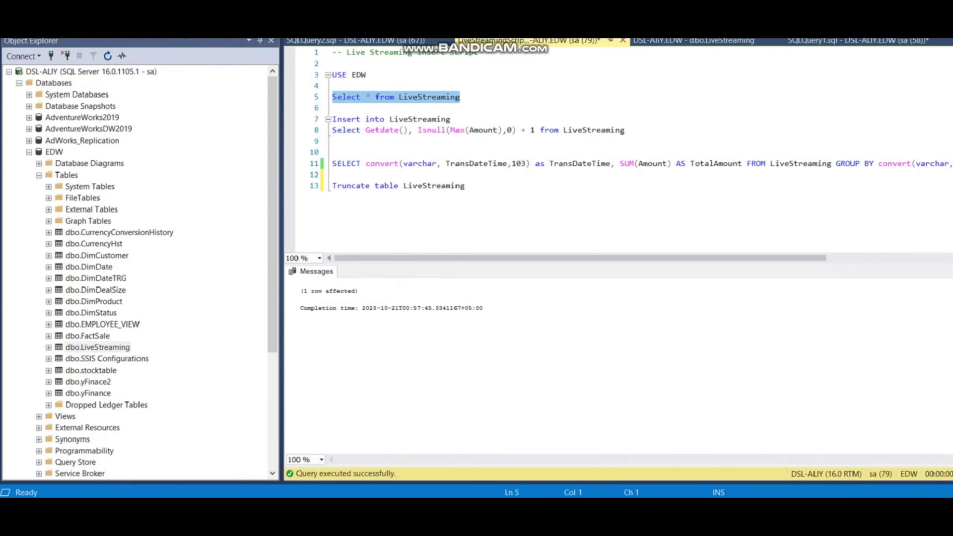
pyautogui.press('F5')
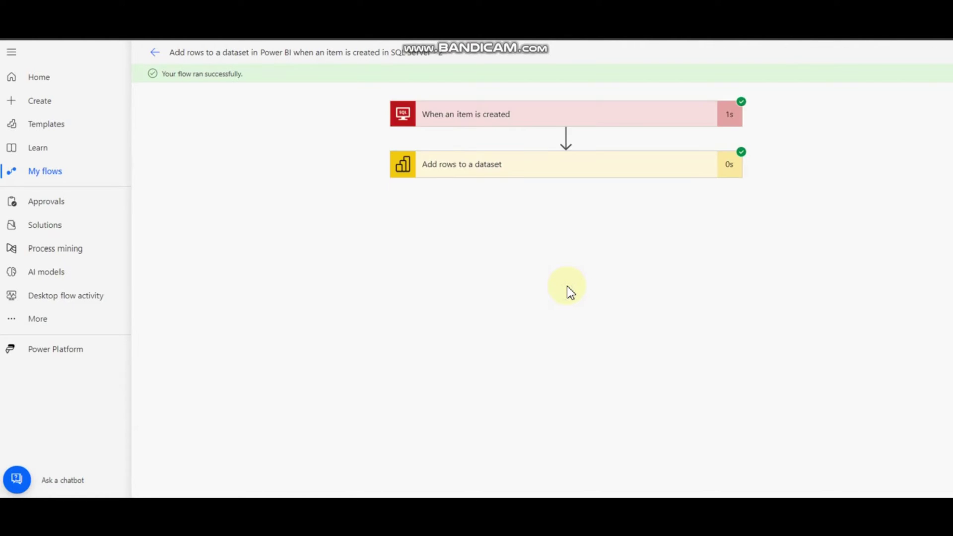
# - In Power Automate, compare the test run's Add rows to a dataset inputs with the newest LiveStreaming row in SQL Server, and return to the flow's details
pyautogui.click(521, 176)
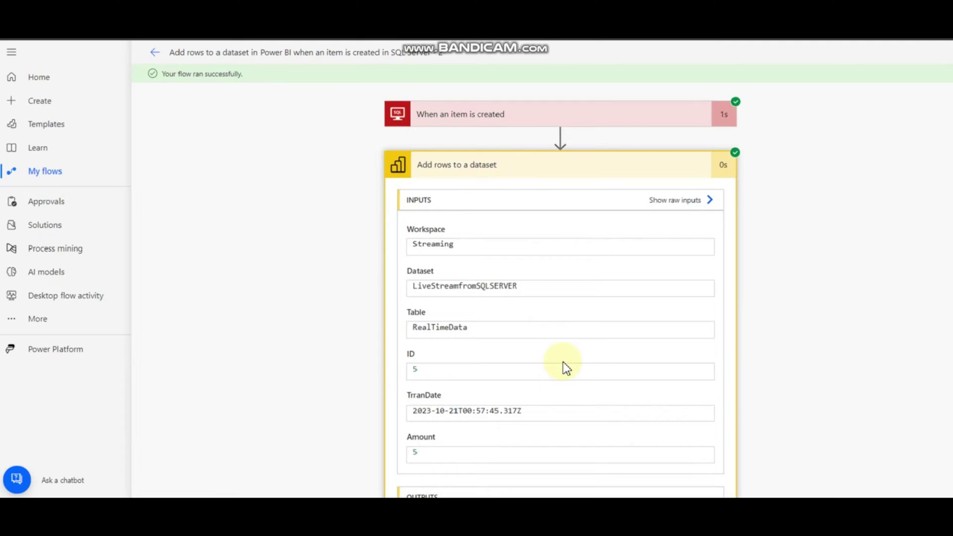
pyautogui.scroll(-2, 563, 361)
pyautogui.click(427, 350)
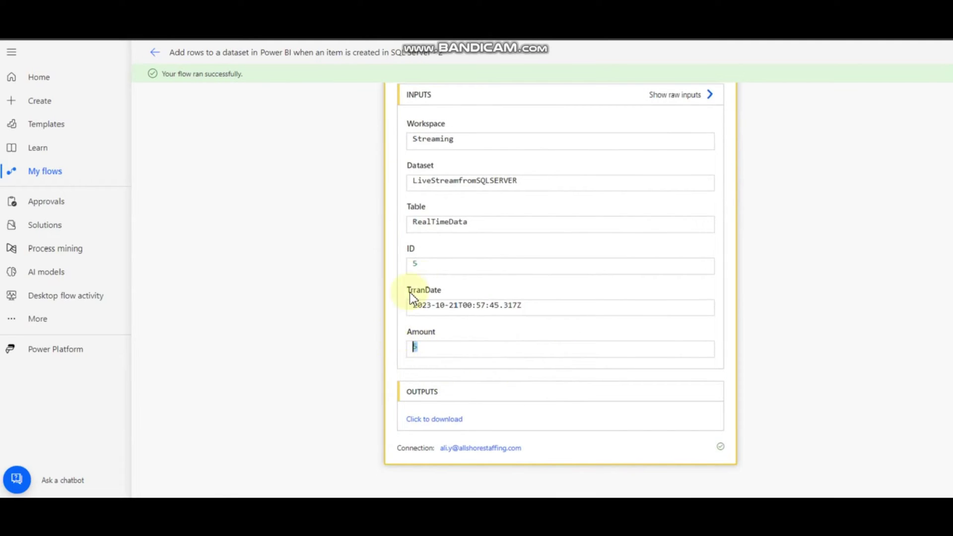
pyautogui.moveTo(432, 266); pyautogui.dragTo(380, 260)
pyautogui.hotkey('alt', 'Tab')
pyautogui.click(312, 337)
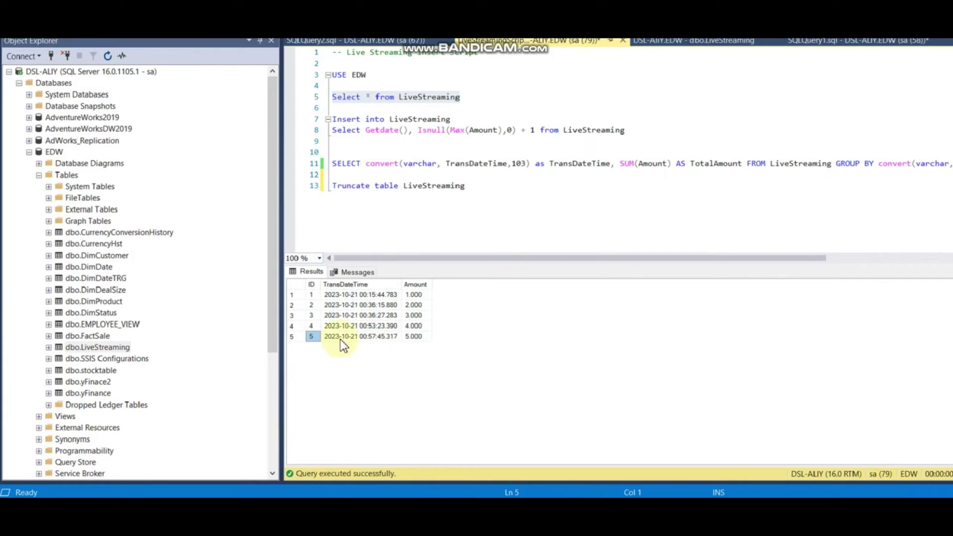
pyautogui.click(415, 338)
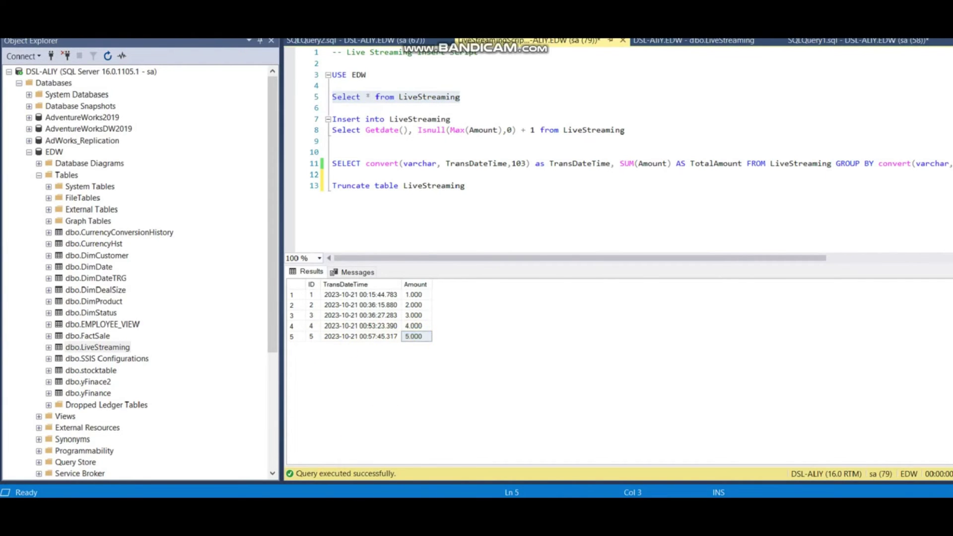
pyautogui.hotkey('alt', 'Tab')
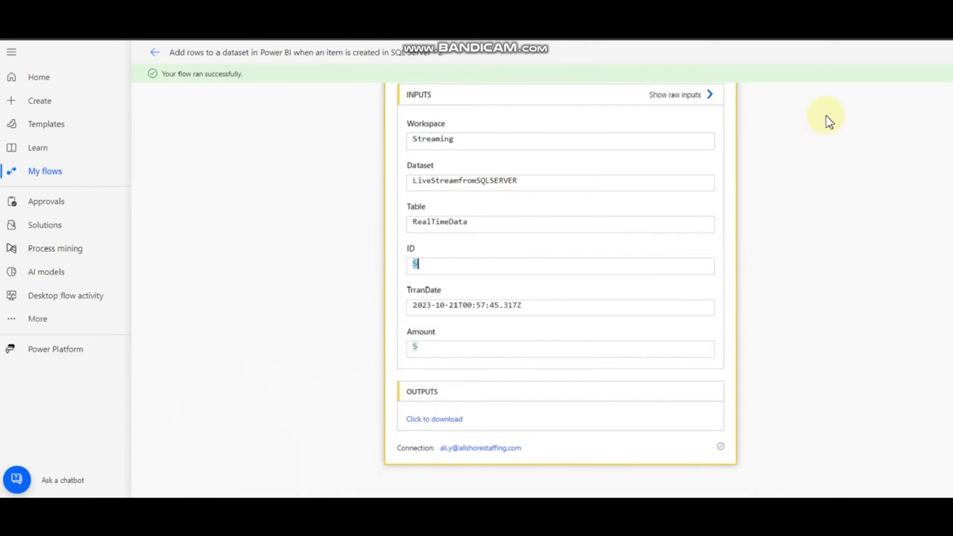
pyautogui.click(157, 54)
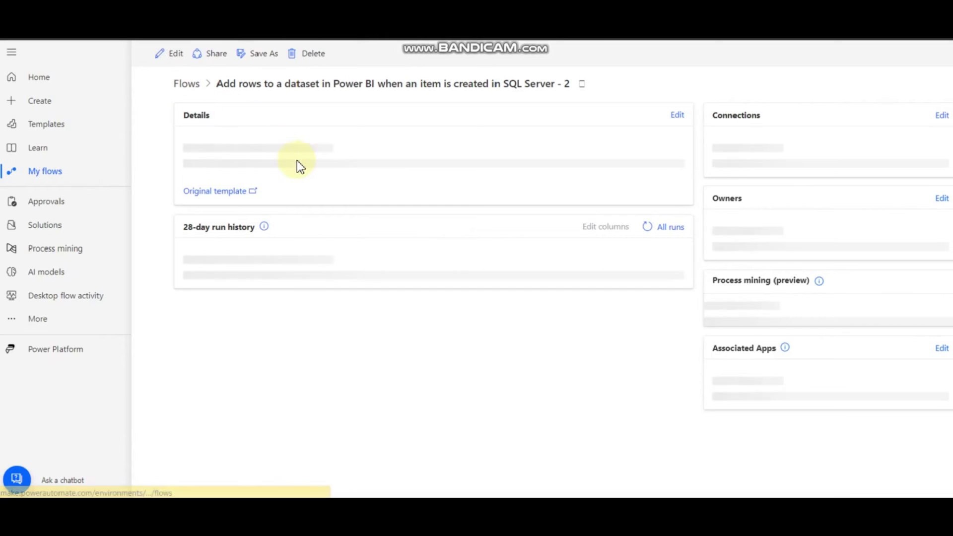
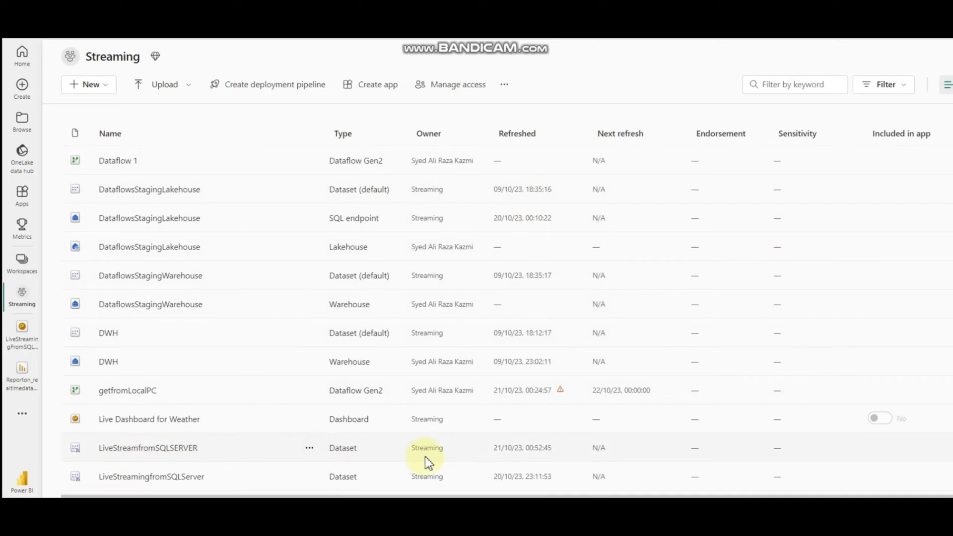
# - In Power BI's Streaming workspace, create a report from the LiveStreamfromSQLSERVER dataset and place a table visual on its page
pyautogui.click(309, 449)
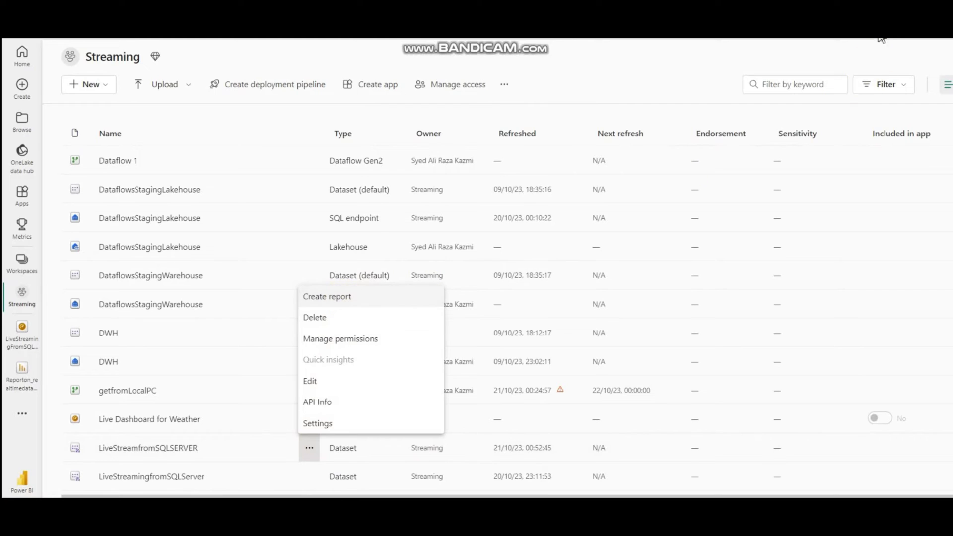
pyautogui.click(349, 300)
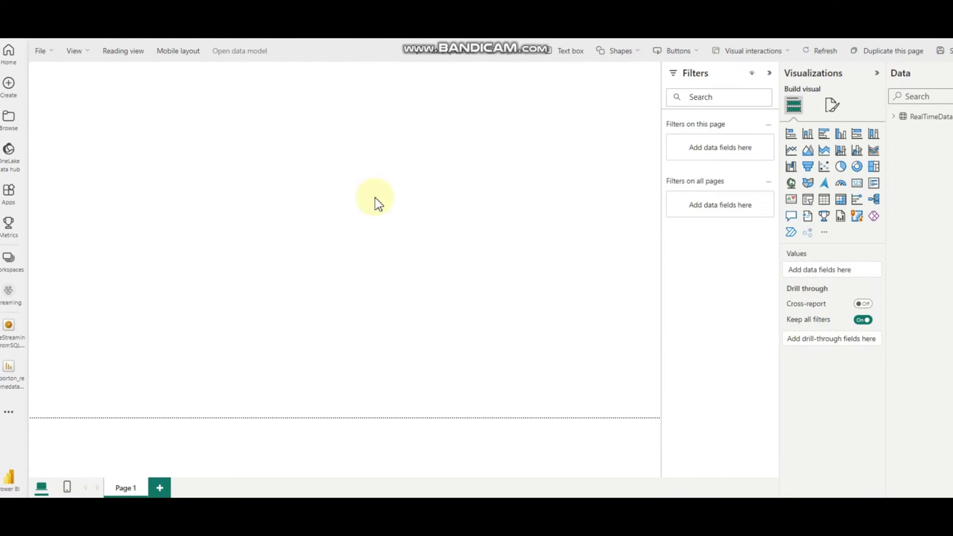
pyautogui.click(824, 201)
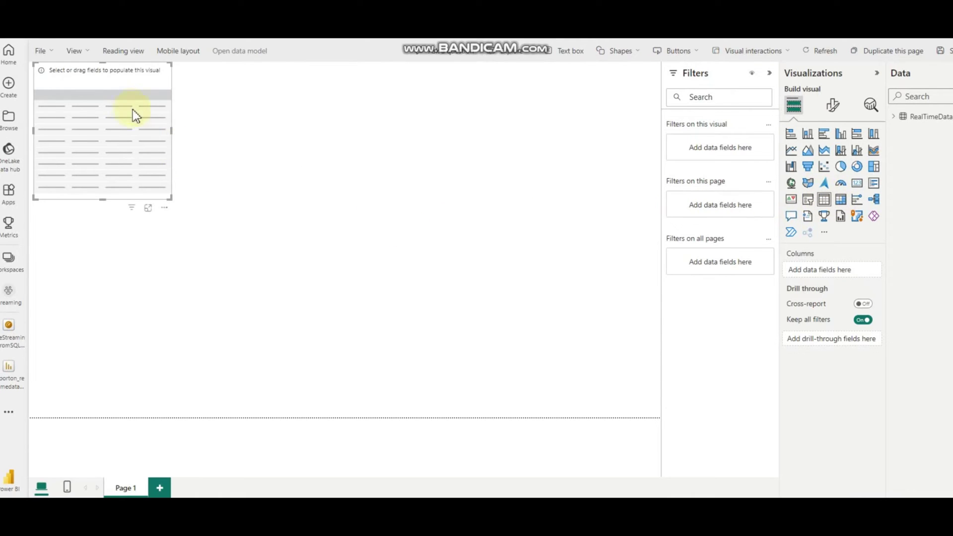
pyautogui.moveTo(115, 80); pyautogui.dragTo(246, 137)
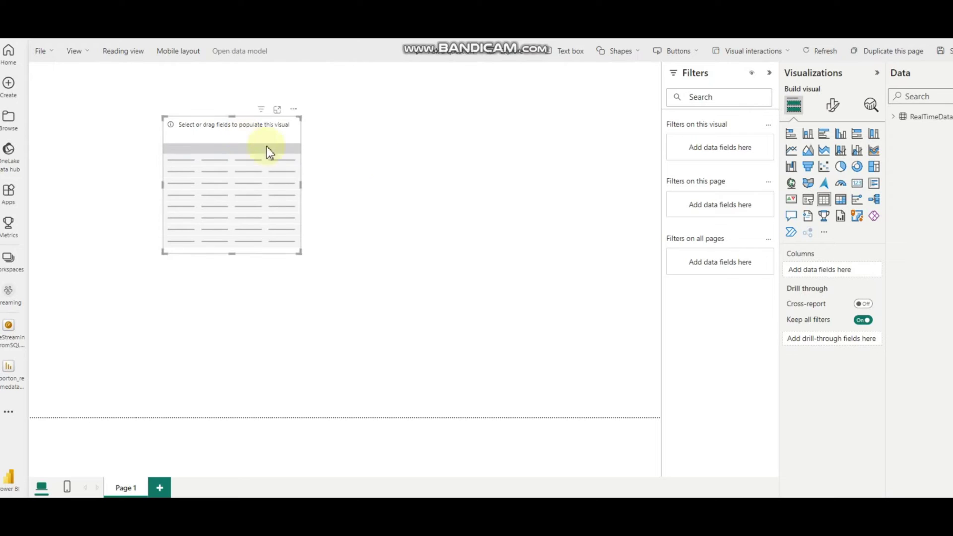
# - Fill the table visual with RealTimeData's ID set to Don't summarize, TrranDate and Amount, and widen it to fit all columns
pyautogui.click(901, 118)
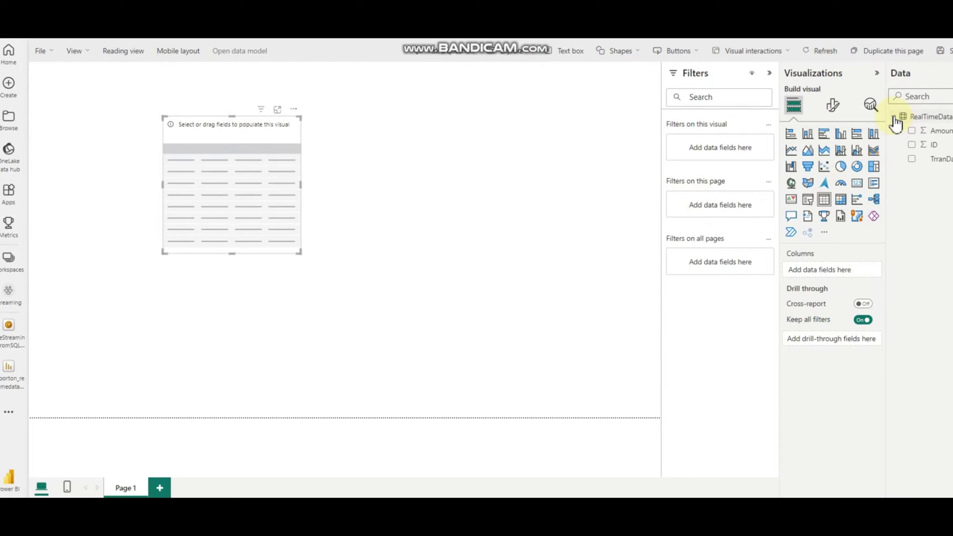
pyautogui.click(913, 148)
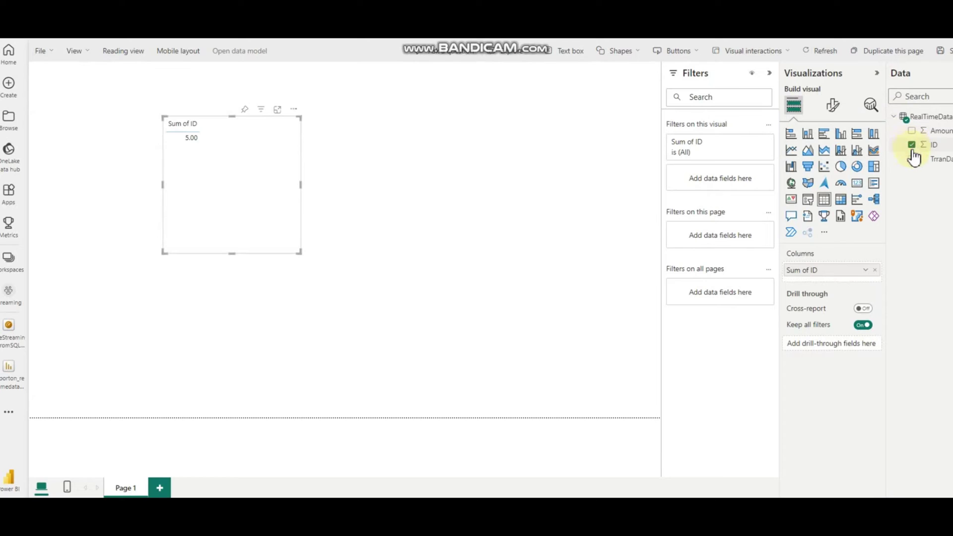
pyautogui.click(866, 270)
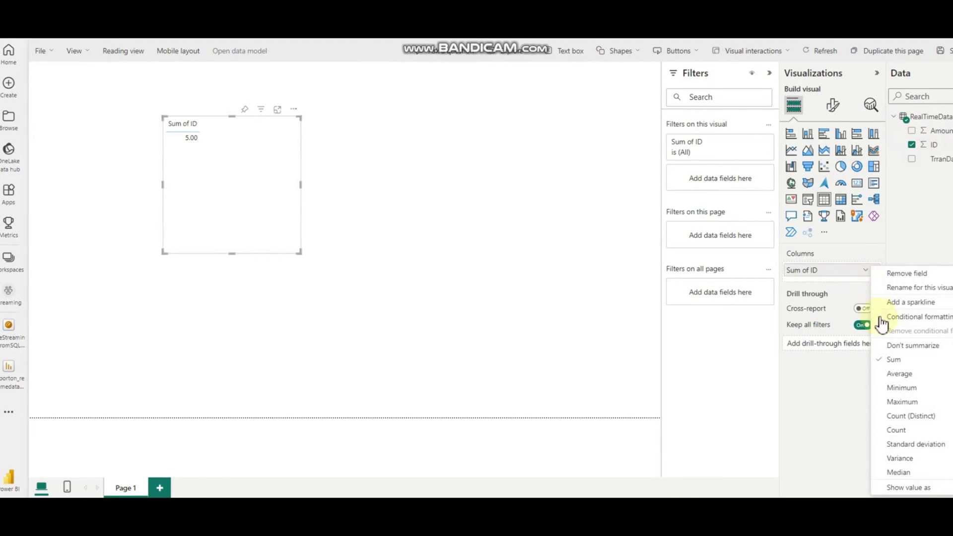
pyautogui.click(904, 346)
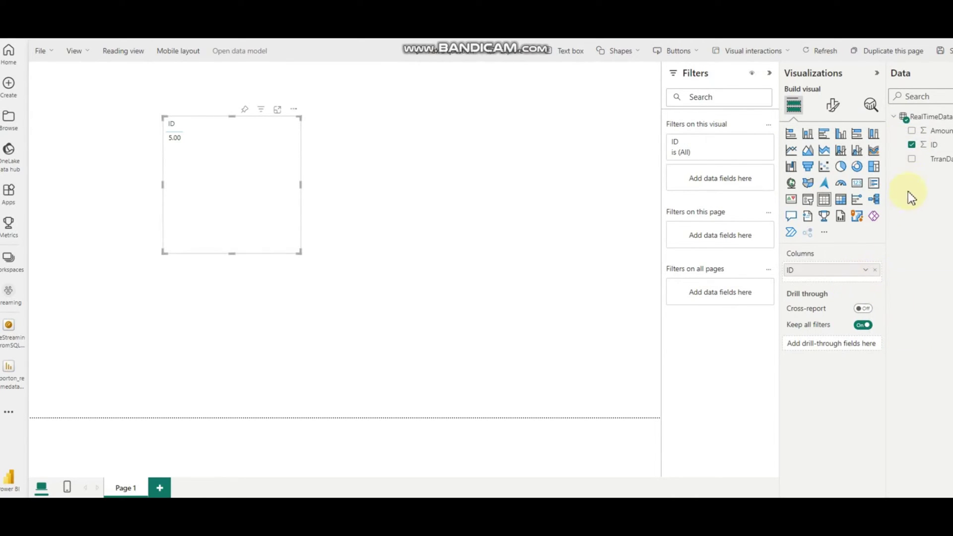
pyautogui.click(912, 160)
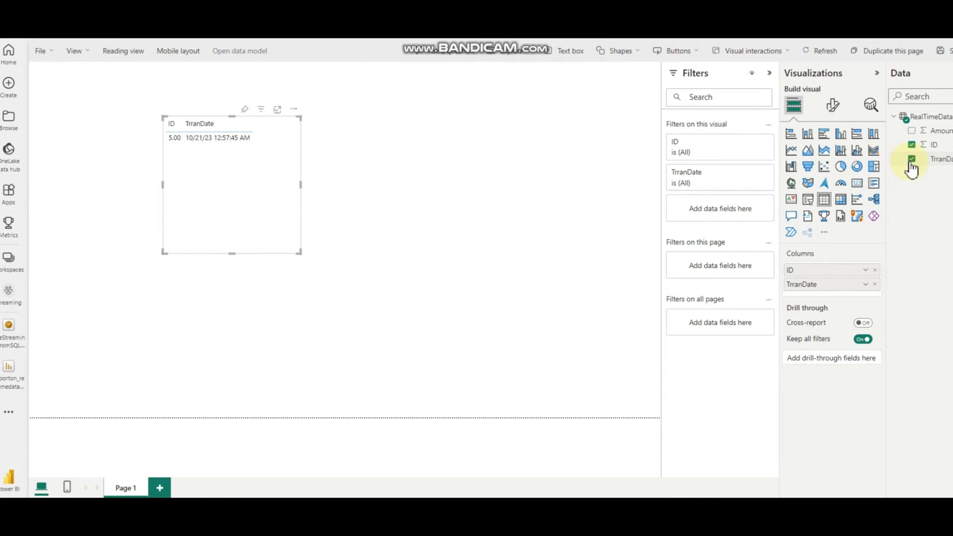
pyautogui.click(912, 131)
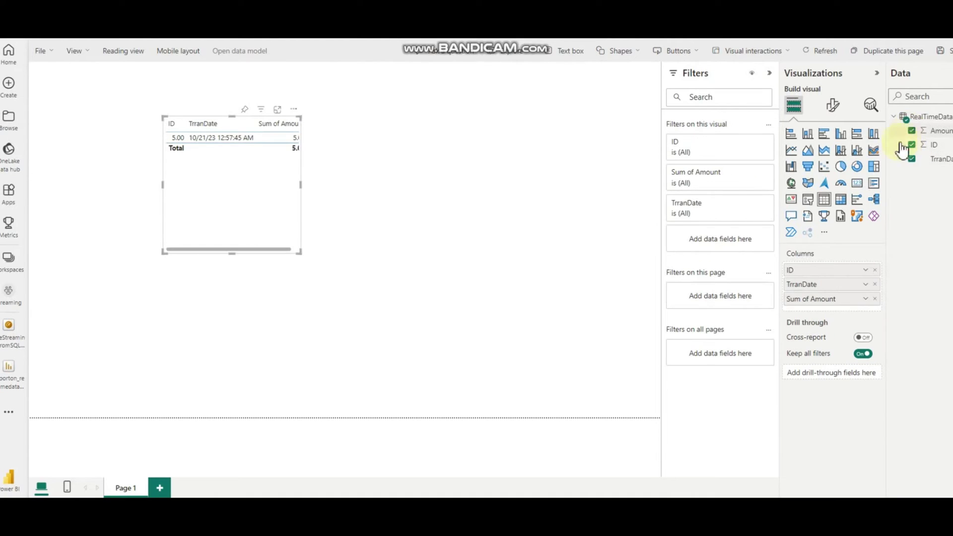
pyautogui.moveTo(300, 186); pyautogui.dragTo(413, 189)
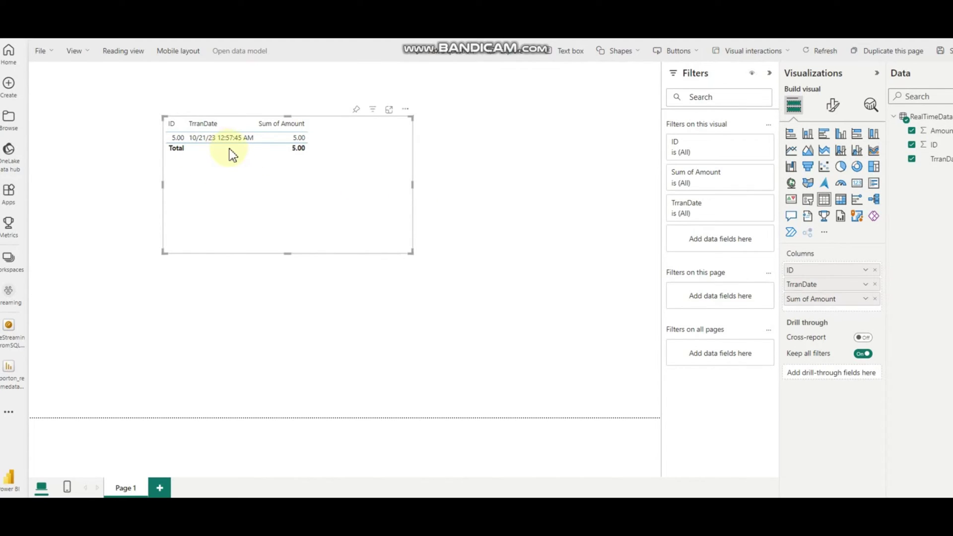
# - In SQL Server Management Studio, check the LiveStreaming query results against the row shown in the Power BI table
pyautogui.hotkey('alt', 'Tab')
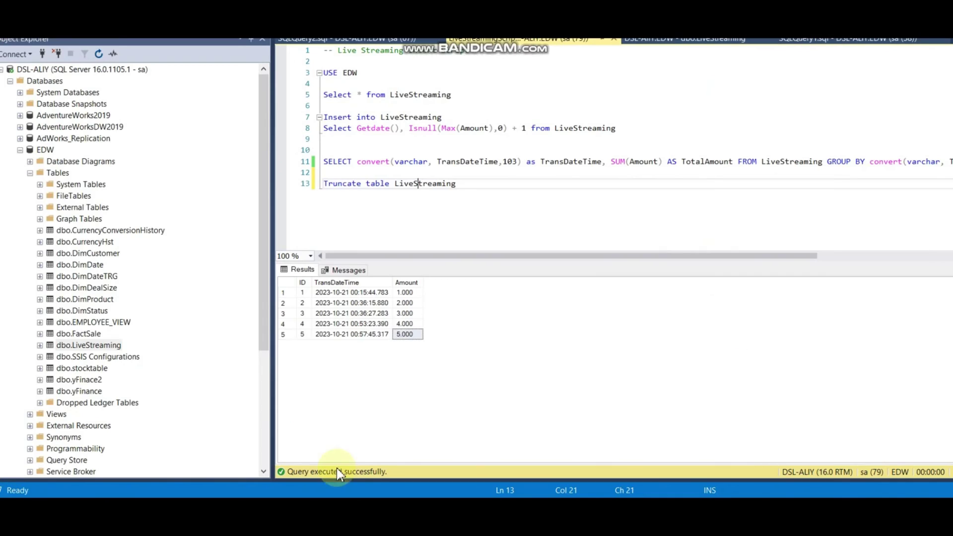
pyautogui.click(303, 335)
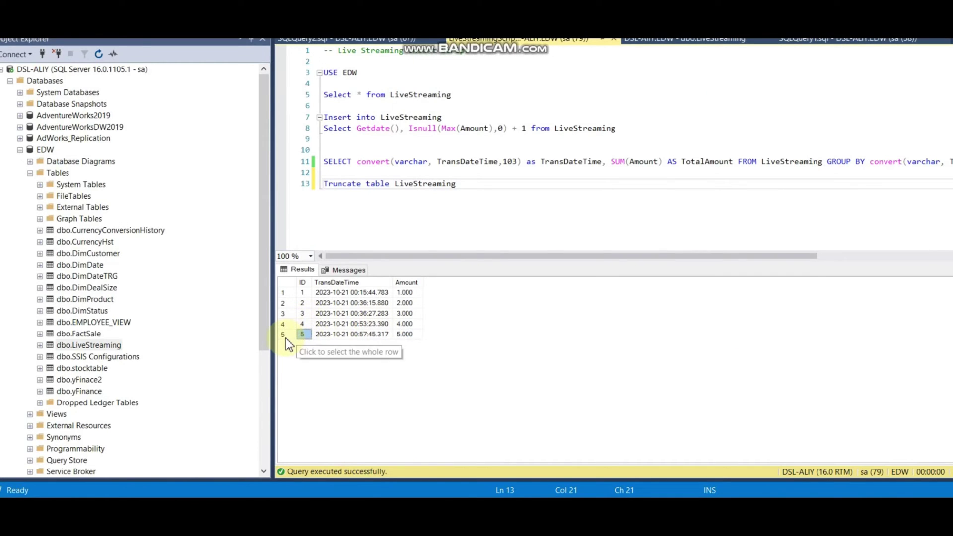
pyautogui.click(284, 335)
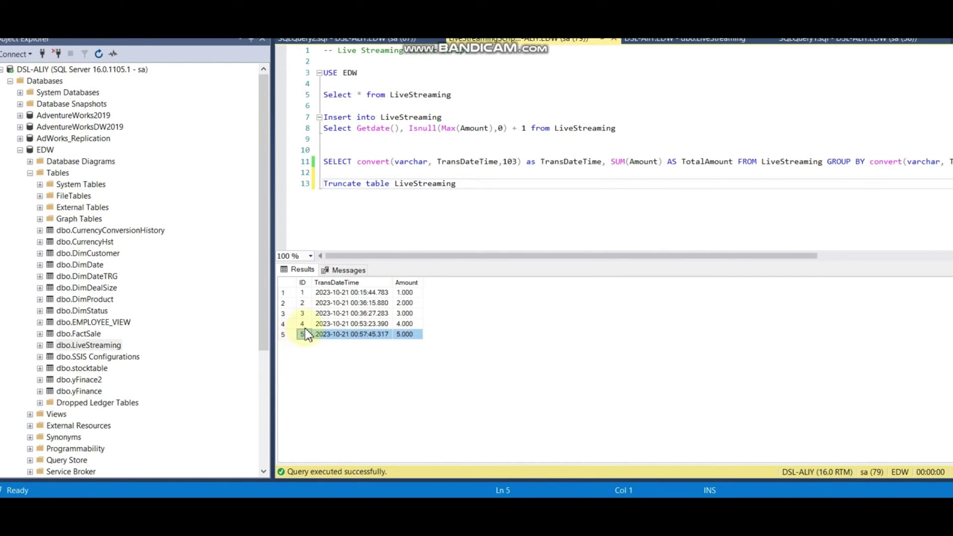
pyautogui.click(308, 295)
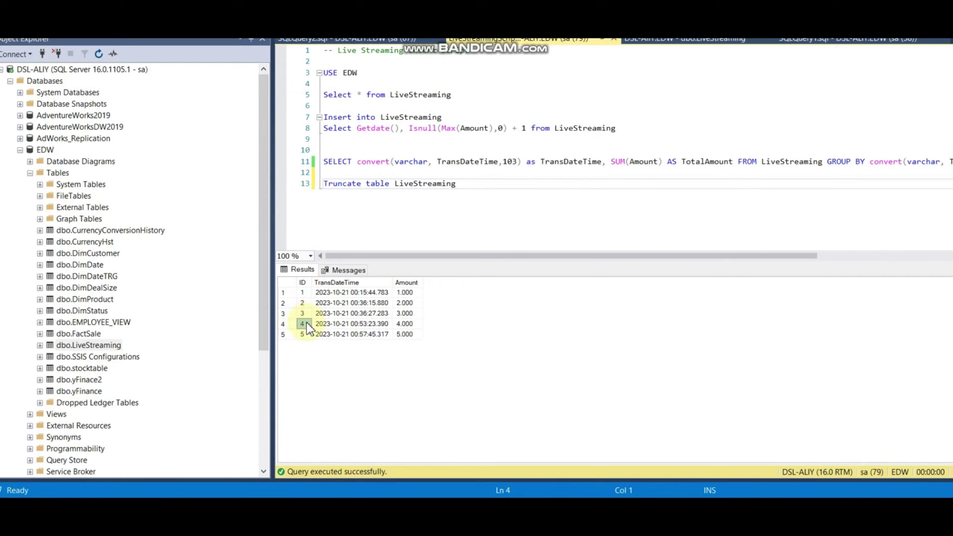
pyautogui.click(288, 335)
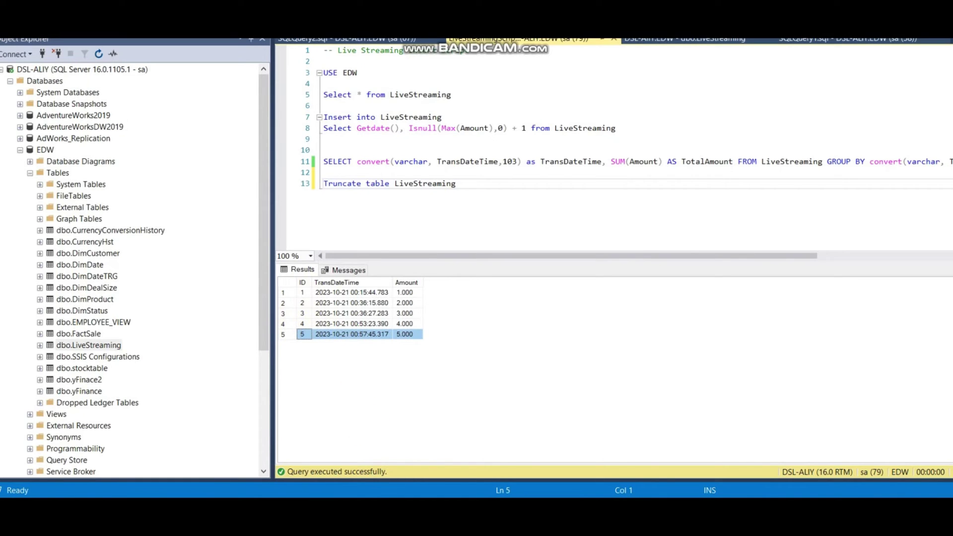
# - Insert a new row into LiveStreaming with the existing insert script, and query the table to check its newest record
pyautogui.click(425, 148)
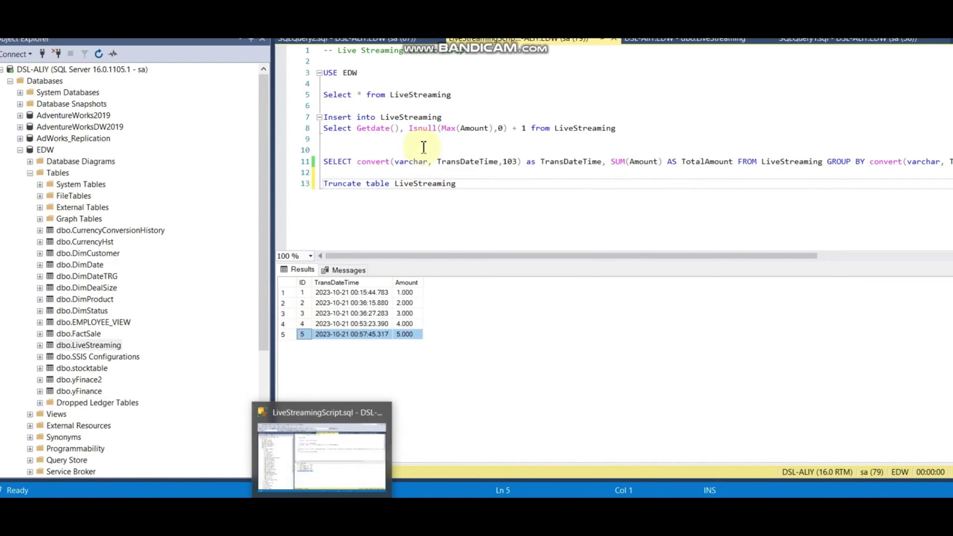
pyautogui.moveTo(616, 128); pyautogui.dragTo(298, 106)
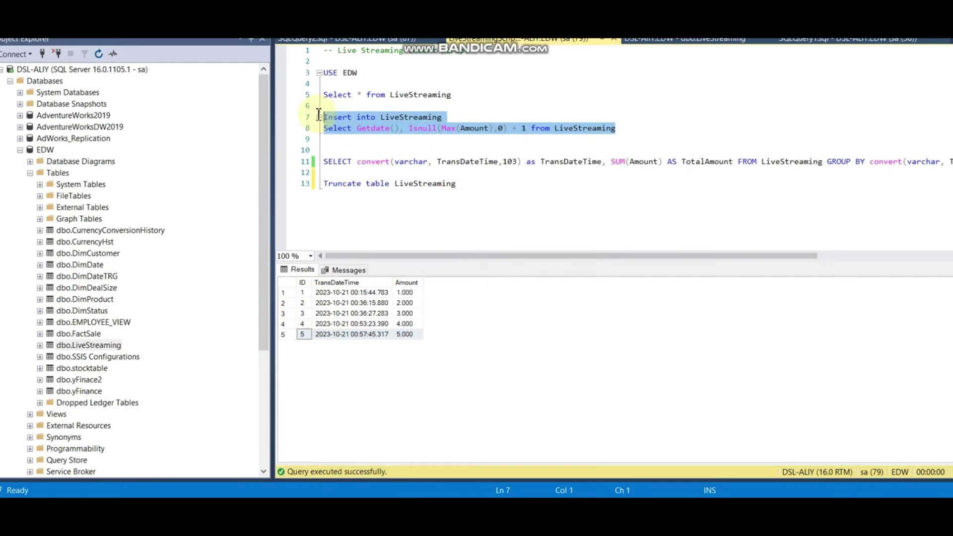
pyautogui.press('F5')
pyautogui.moveTo(452, 94); pyautogui.dragTo(276, 98)
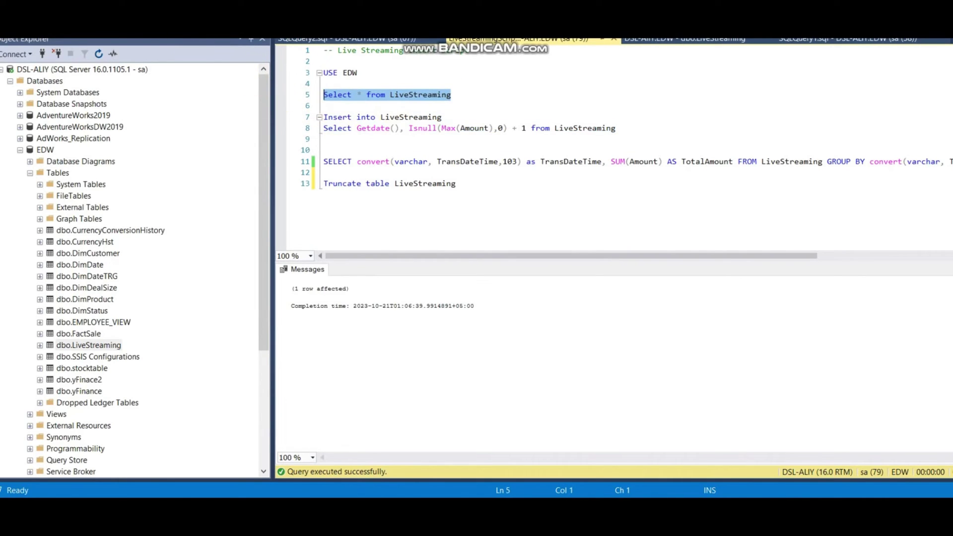
pyautogui.press('F5')
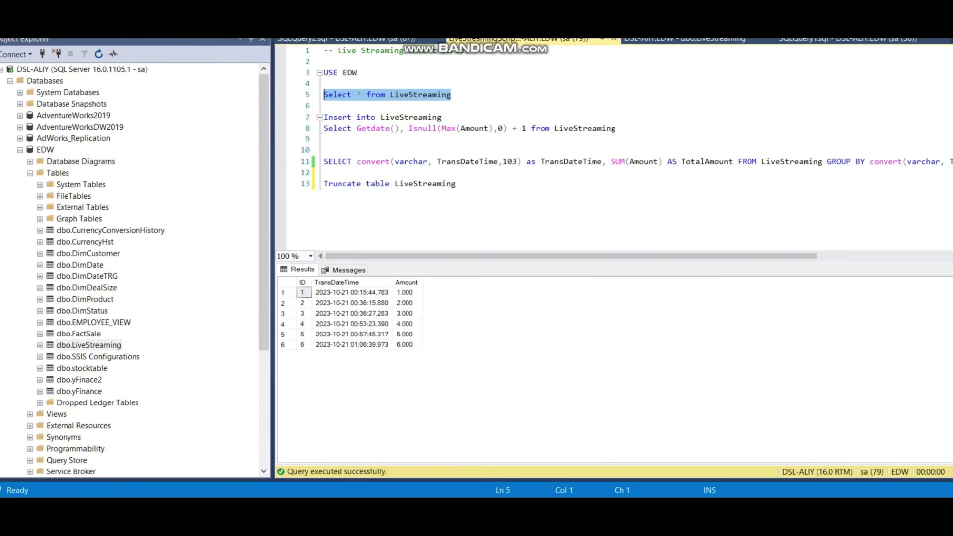
pyautogui.click(305, 344)
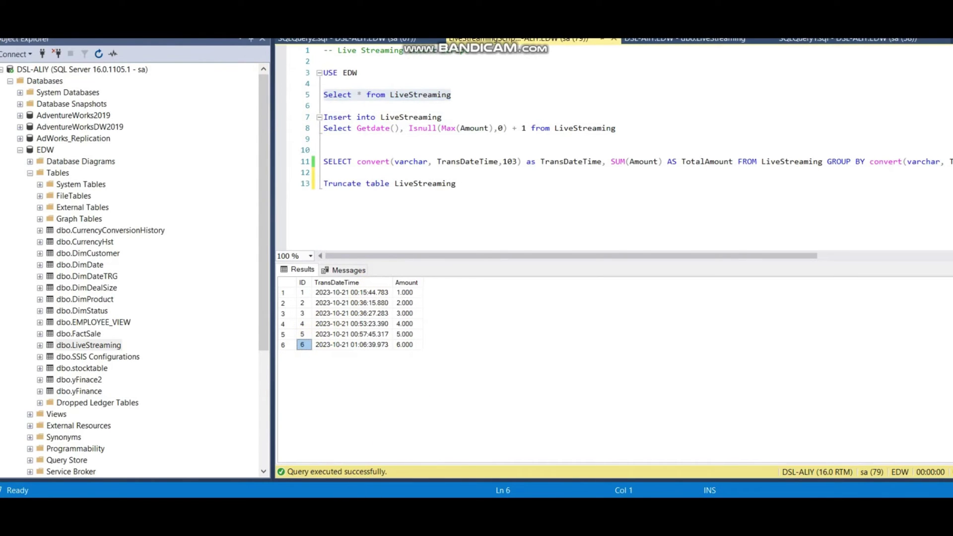
# - In Power BI, save the report as LiveStreamDBoard in the Streaming workspace
pyautogui.click(349, 497)
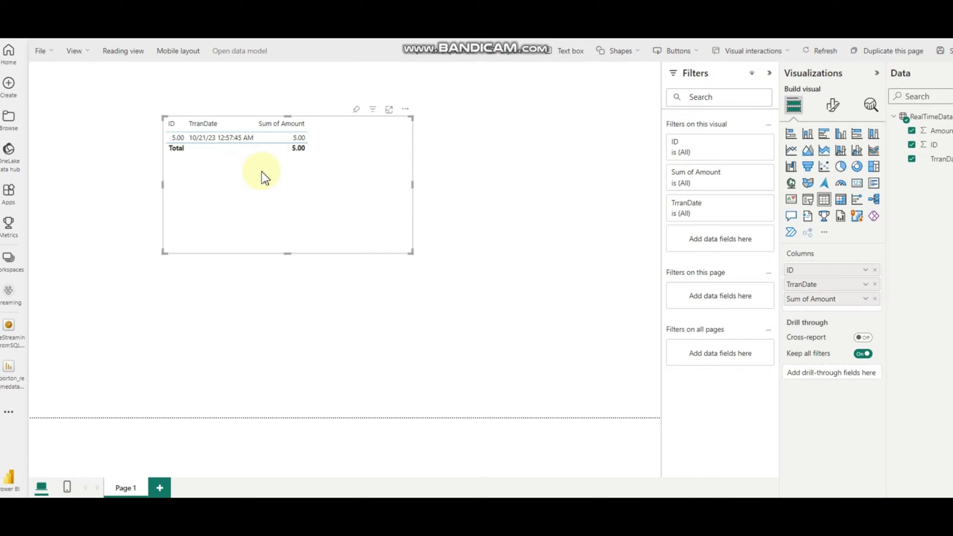
pyautogui.click(51, 54)
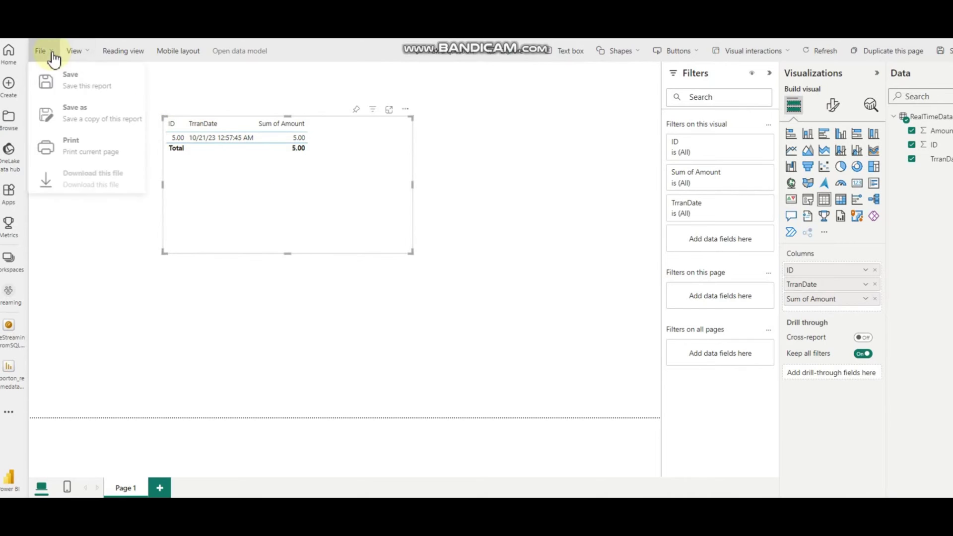
pyautogui.click(65, 87)
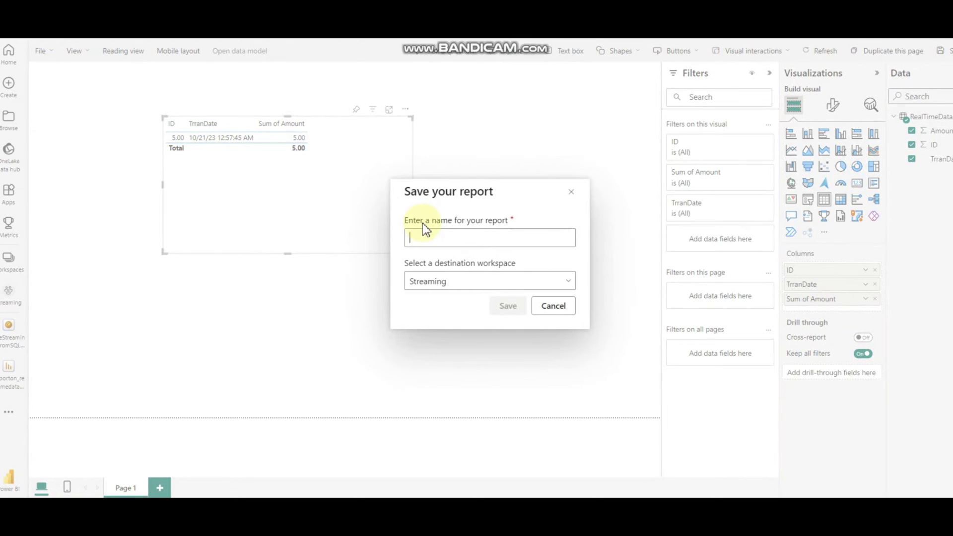
pyautogui.write('LiveSt')
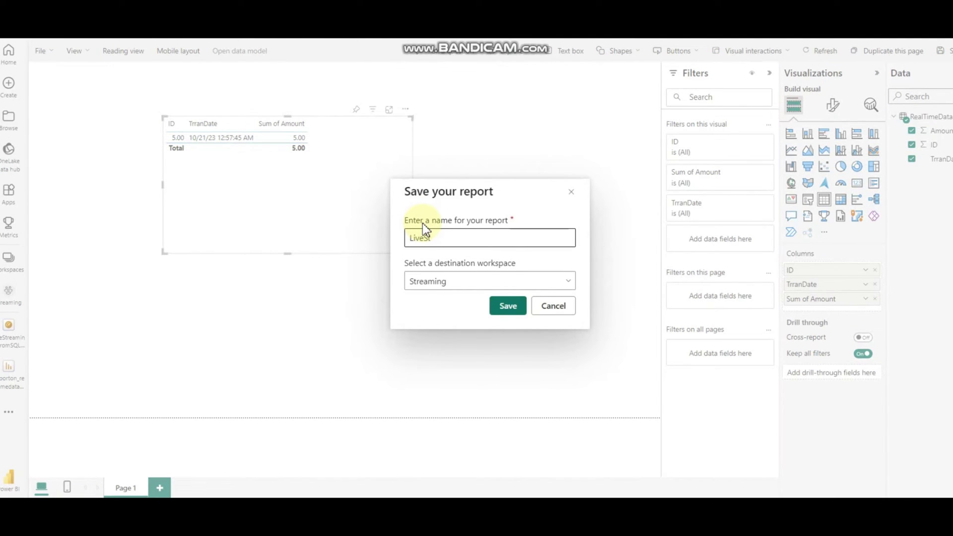
pyautogui.write('reAmDBoard')
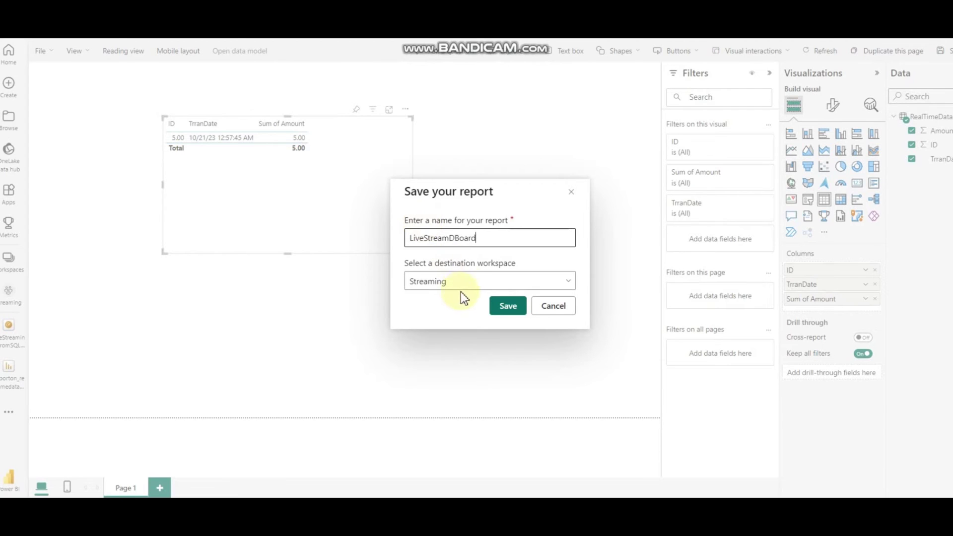
pyautogui.click(509, 306)
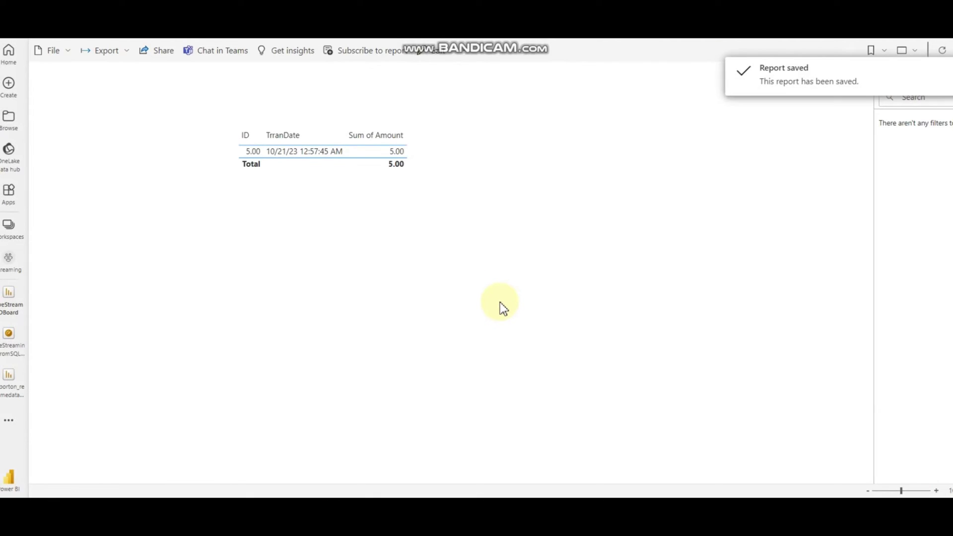
# - Check the newest Power Automate run's Add rows to a dataset inputs against the latest SQL Server row, and refresh the Power BI report
pyautogui.moveTo(477, 143)
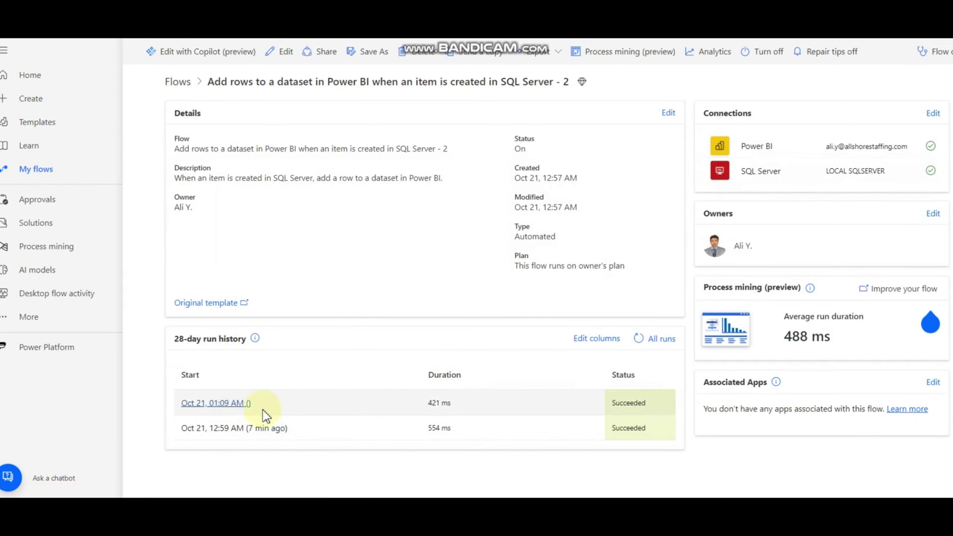
pyautogui.click(242, 411)
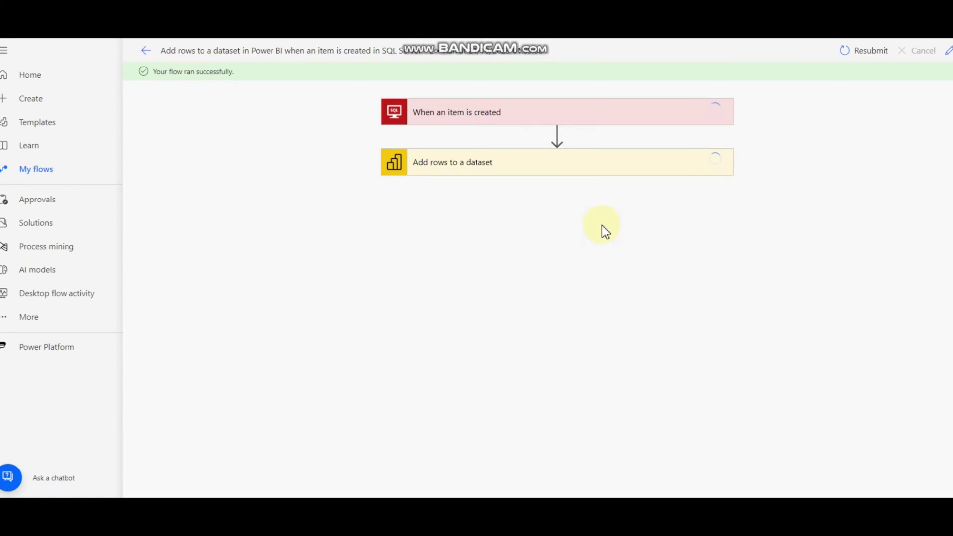
pyautogui.click(455, 171)
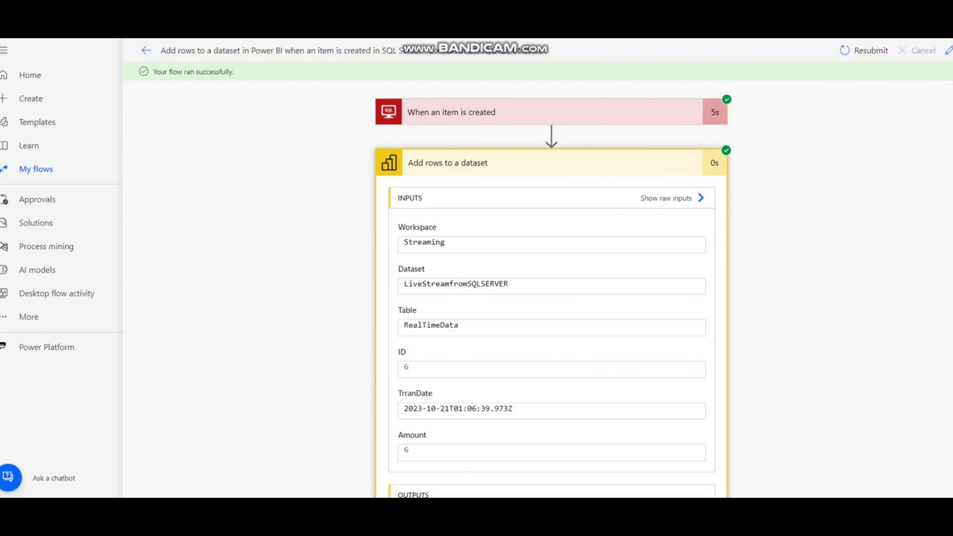
pyautogui.hotkey('alt', 'Tab')
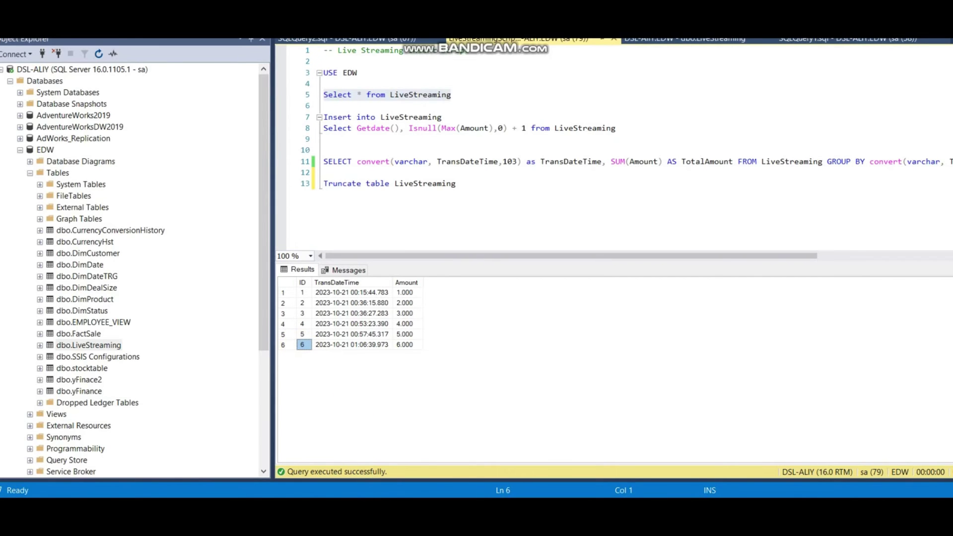
pyautogui.hotkey('alt', 'Tab')
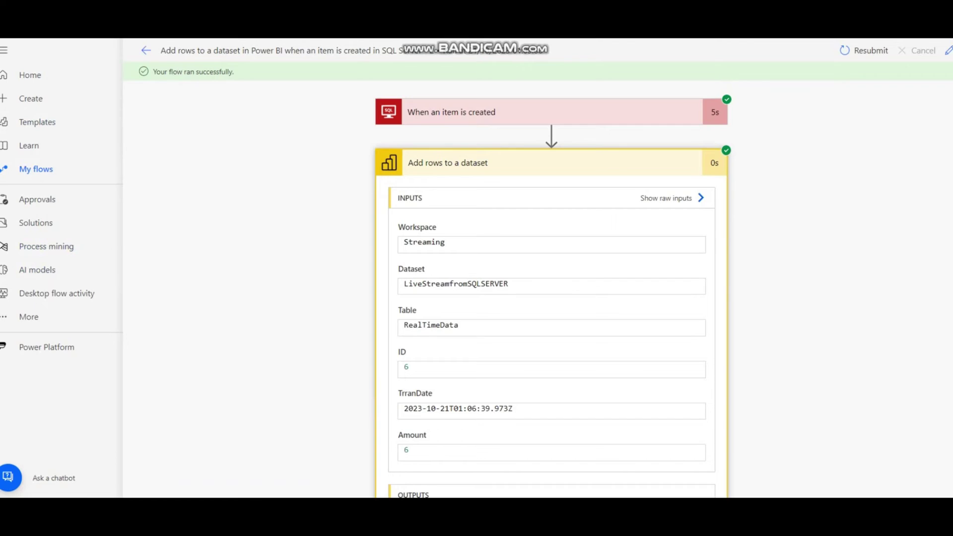
pyautogui.hotkey('alt', 'Tab')
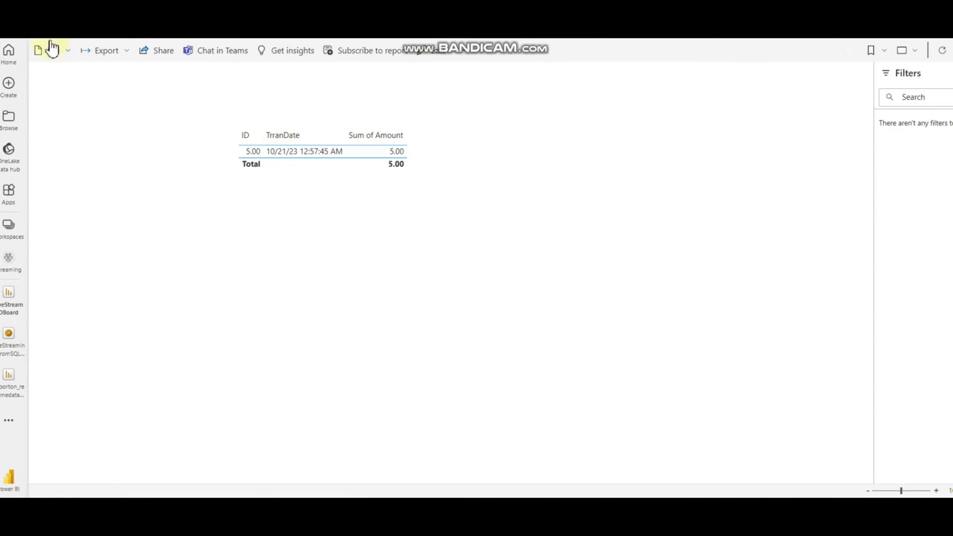
pyautogui.press('F5')
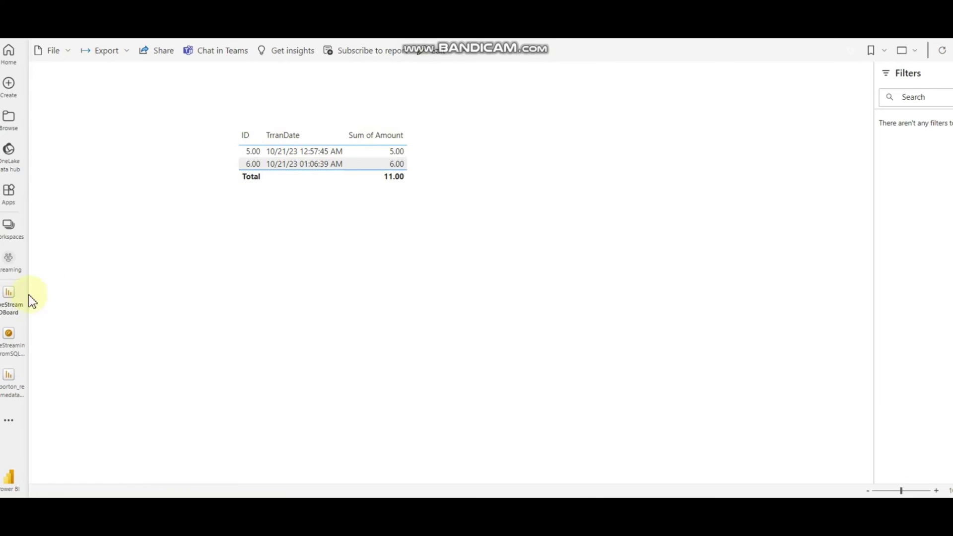
# - Create a dashboard named LiveStreamDboard in the Streaming workspace
pyautogui.click(15, 271)
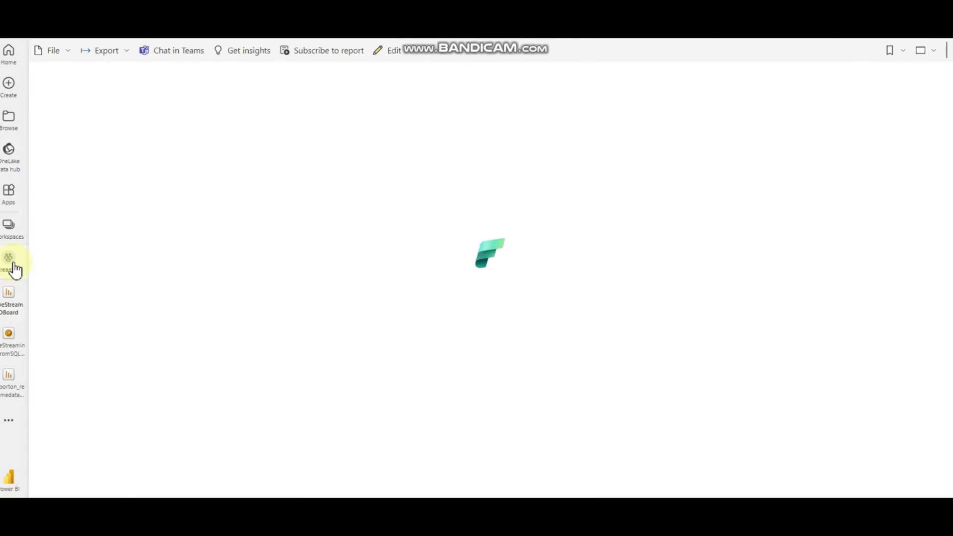
pyautogui.click(94, 90)
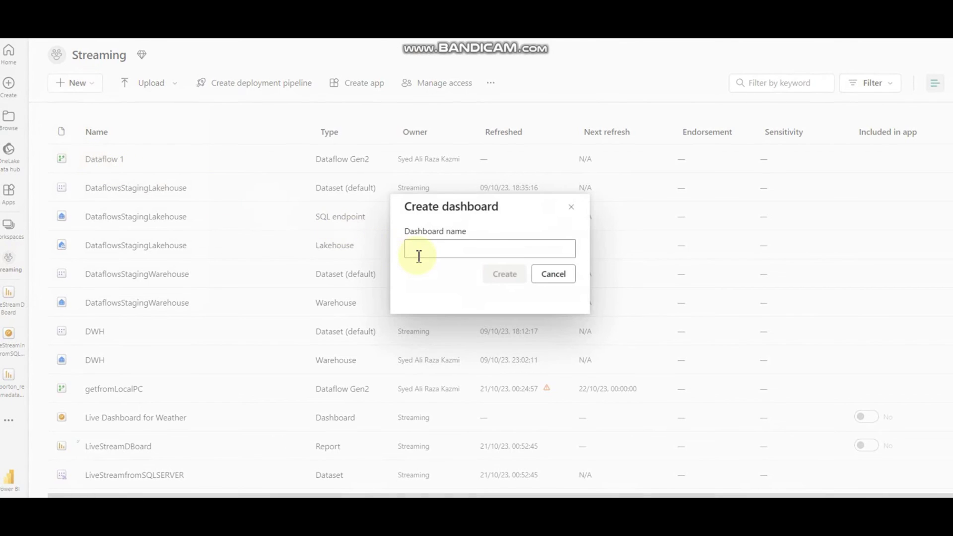
pyautogui.write('LiveStreamDboard')
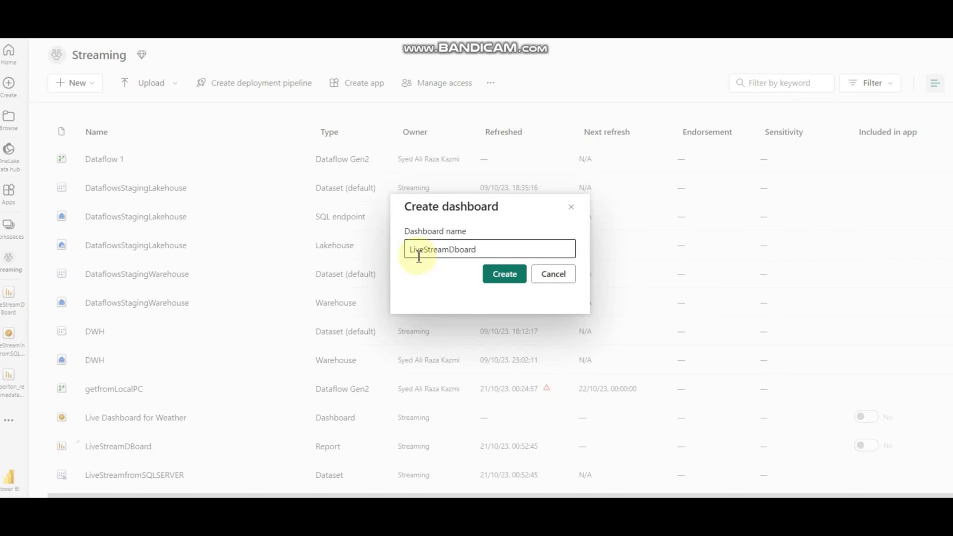
pyautogui.click(495, 281)
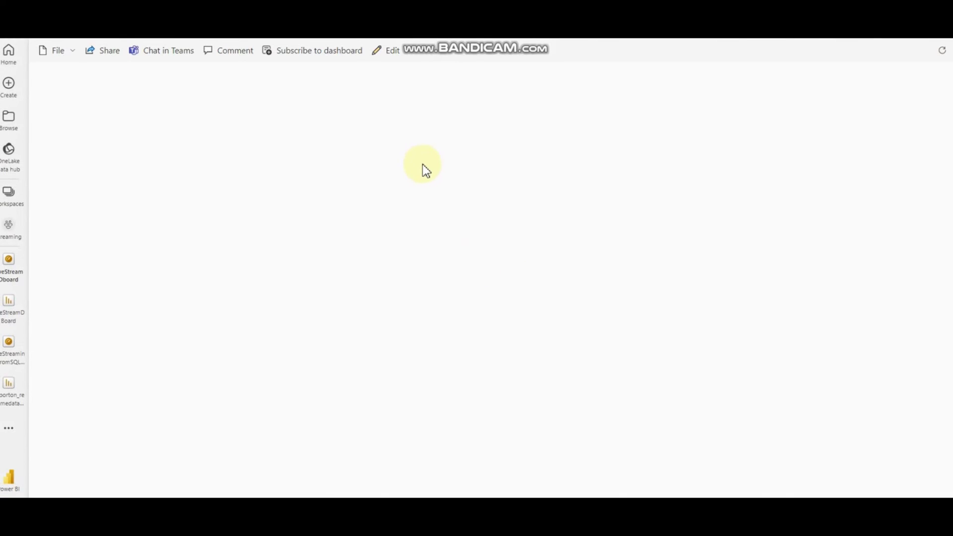
# - Start a Custom Streaming Data tile on the dashboard, using the LiveStreamfromSQLSERVER dataset
pyautogui.click(406, 58)
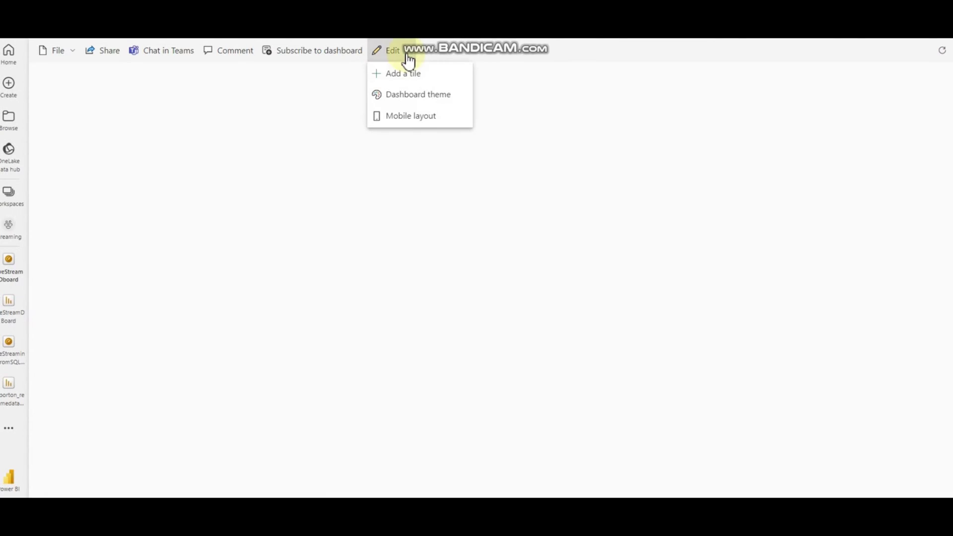
pyautogui.click(405, 75)
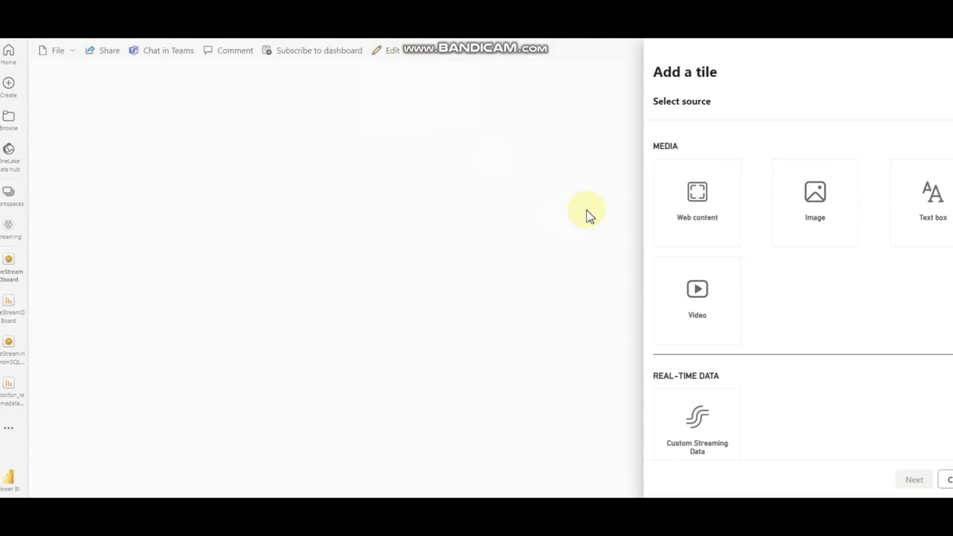
pyautogui.click(704, 429)
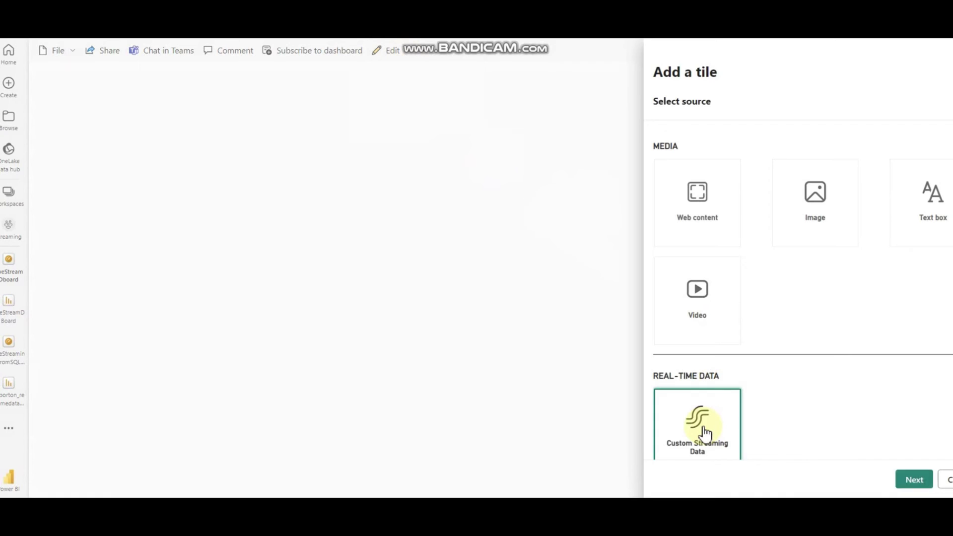
pyautogui.click(914, 479)
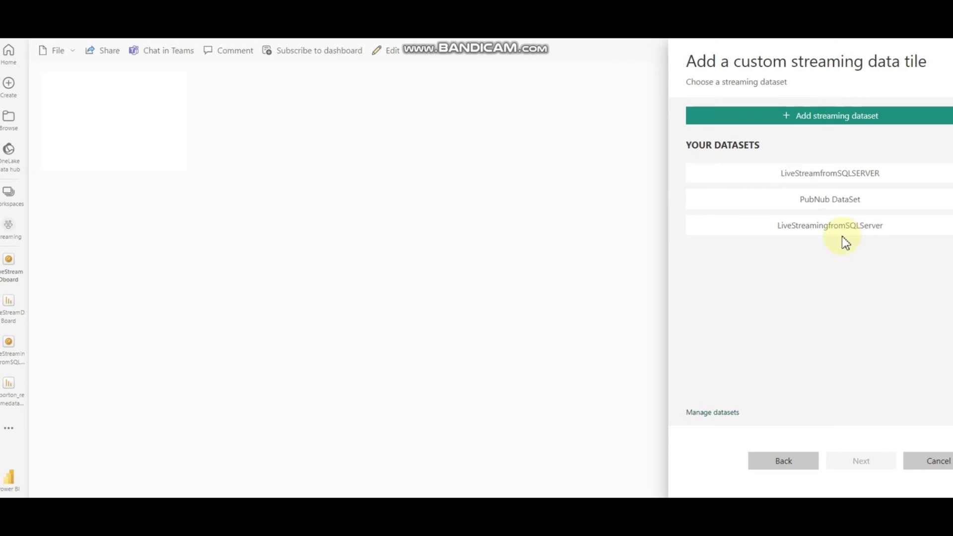
pyautogui.click(790, 183)
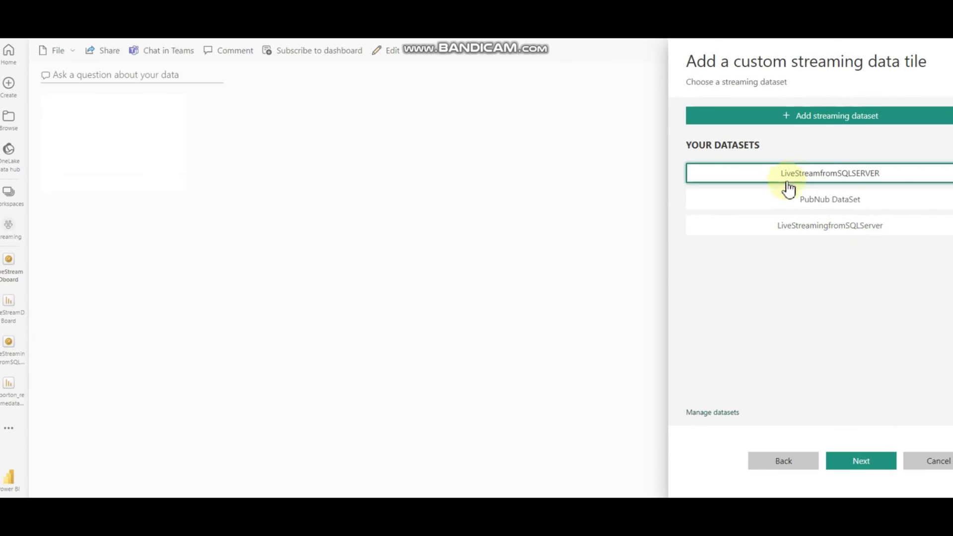
pyautogui.click(868, 463)
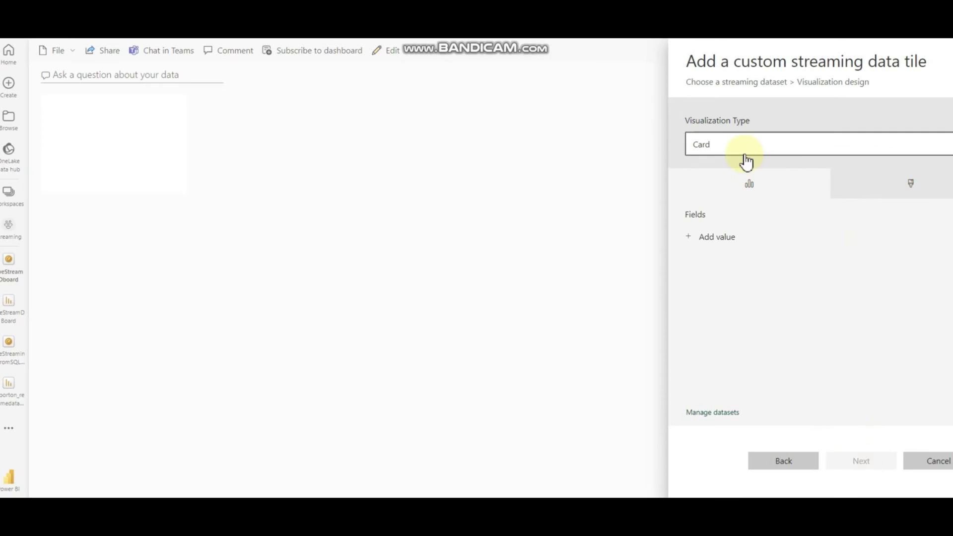
# - Have the Card tile show the ID field, with its data label's display units set to None
pyautogui.click(724, 240)
pyautogui.click(724, 240)
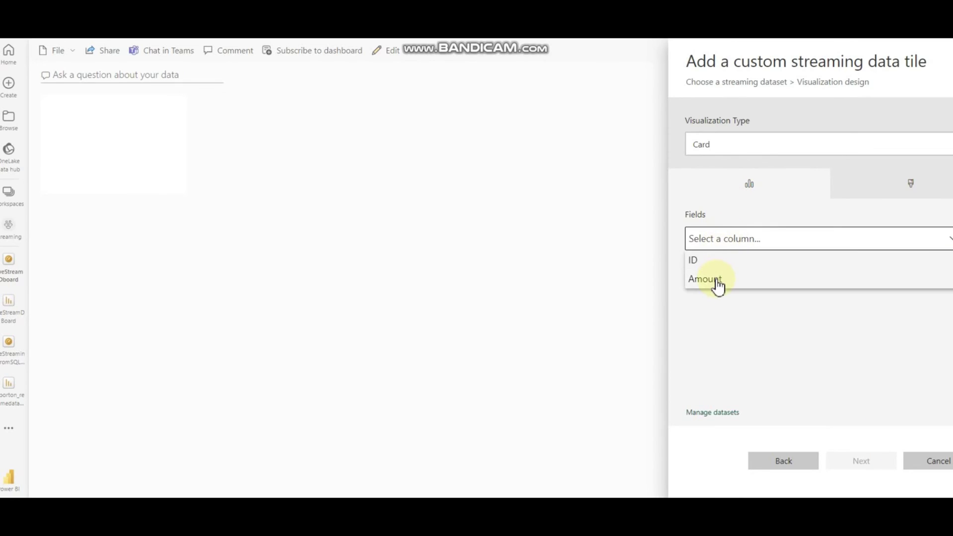
pyautogui.click(715, 261)
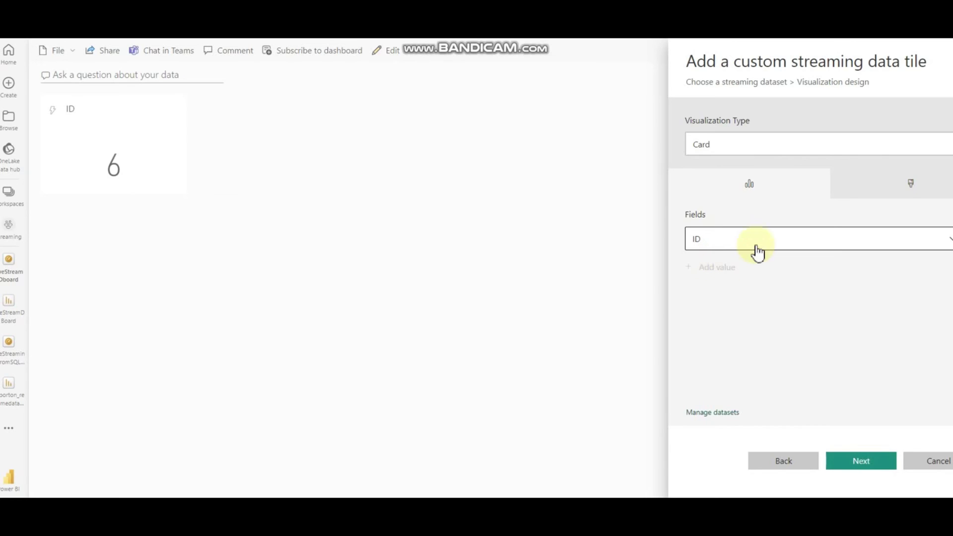
pyautogui.click(909, 187)
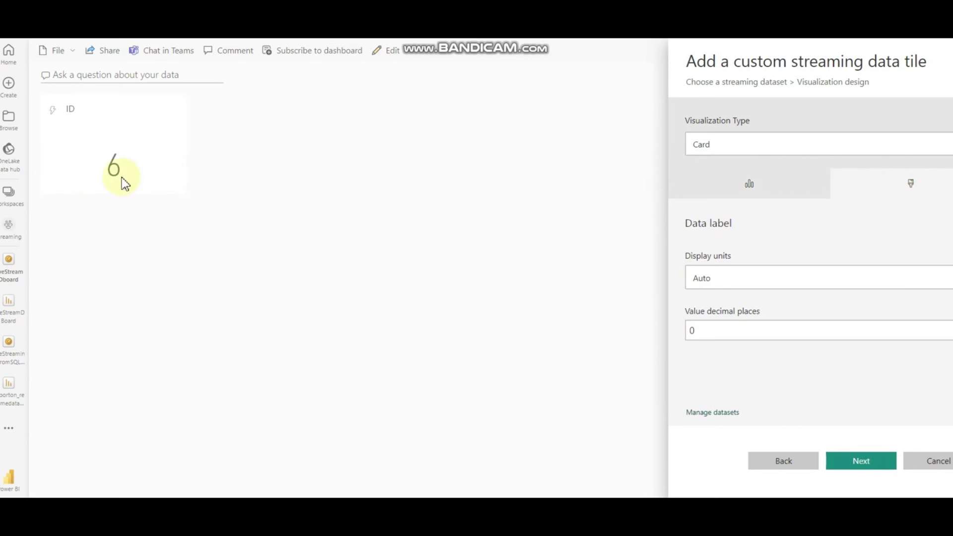
pyautogui.click(739, 277)
pyautogui.click(710, 318)
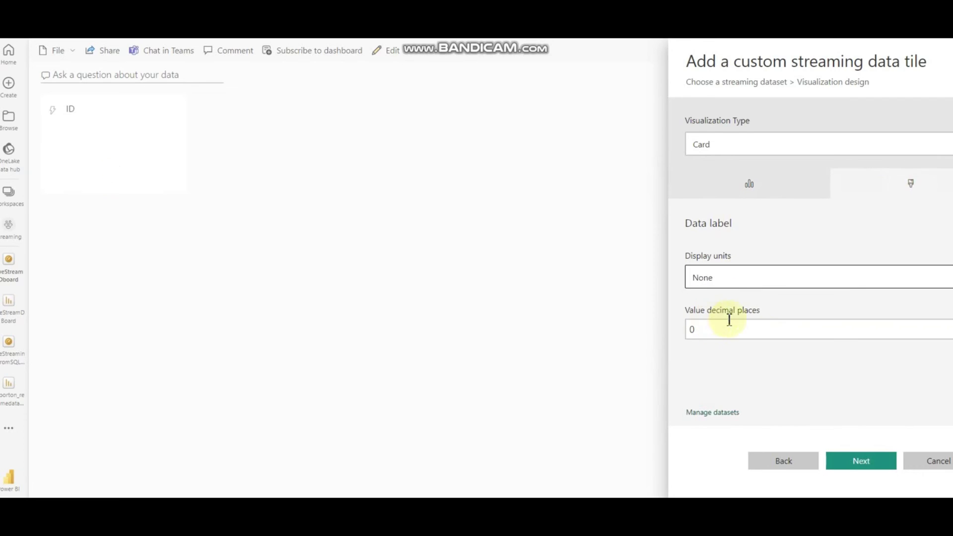
# - Give the ID card tile the subtitle "Last Record in Database" and apply it to the dashboard
pyautogui.click(859, 464)
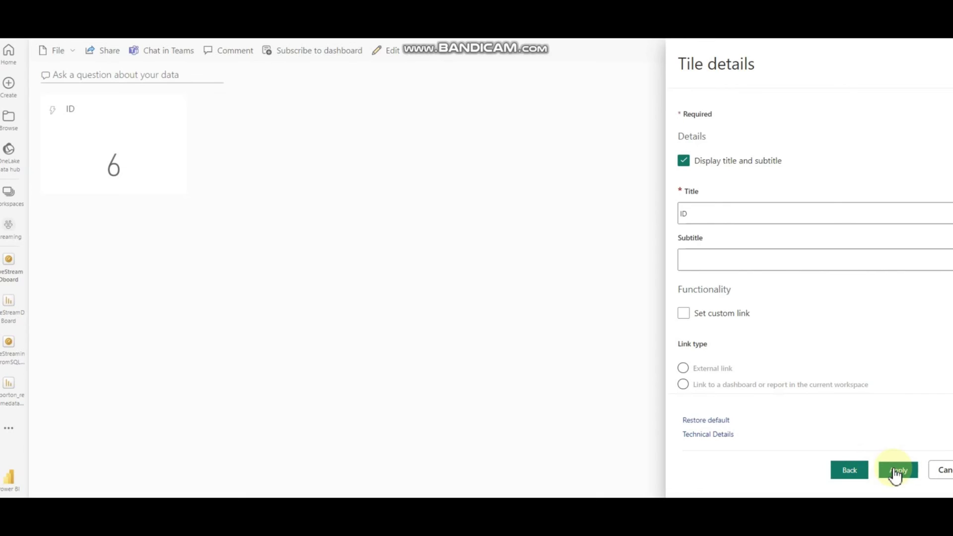
pyautogui.click(699, 259)
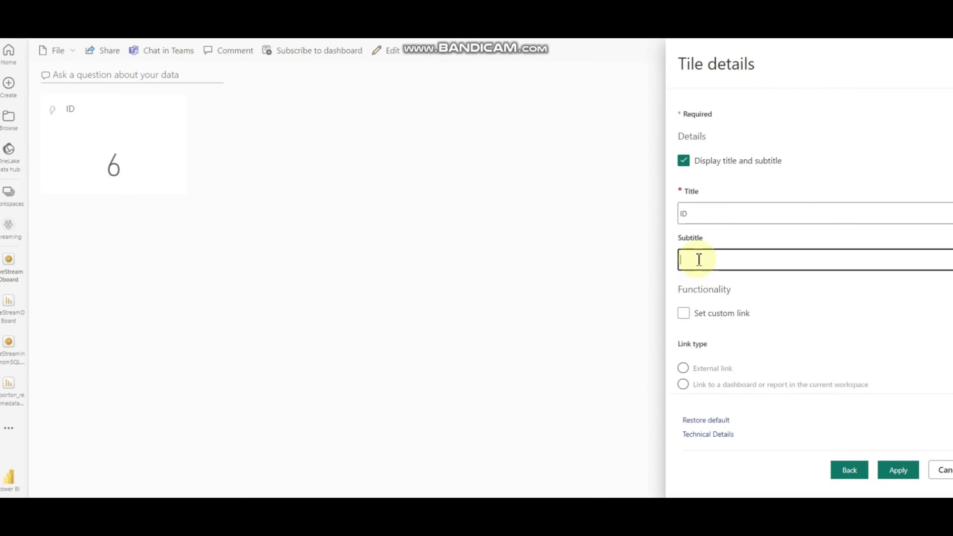
pyautogui.write('Last Record in Database')
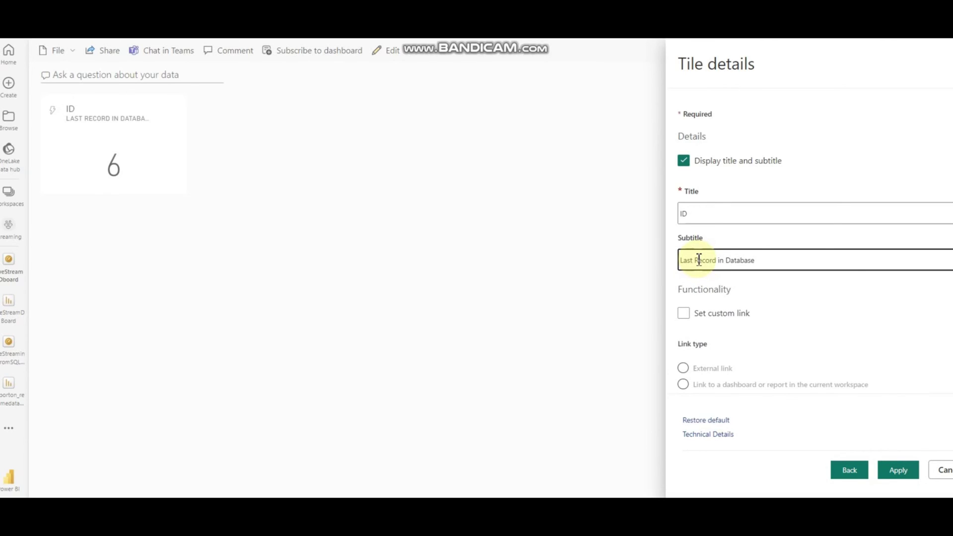
pyautogui.click(896, 471)
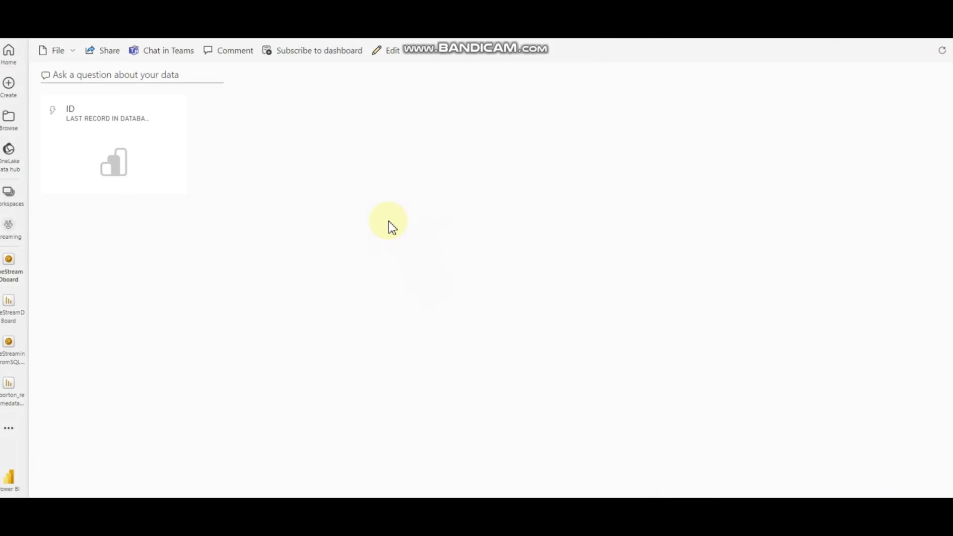
# - Start a second Custom Streaming Data tile on the dashboard, based on the LiveStreamfromSQLSERVER dataset
pyautogui.click(400, 52)
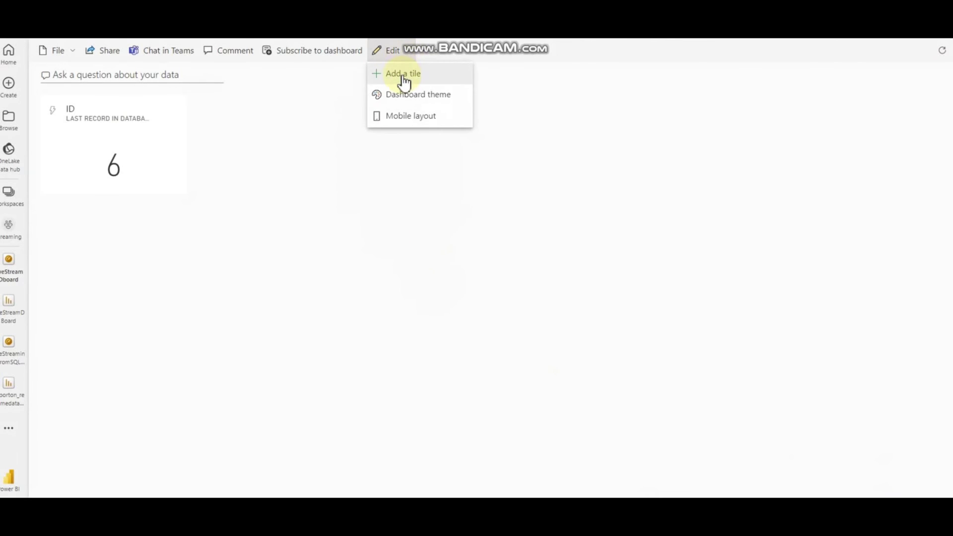
pyautogui.click(403, 75)
pyautogui.click(686, 425)
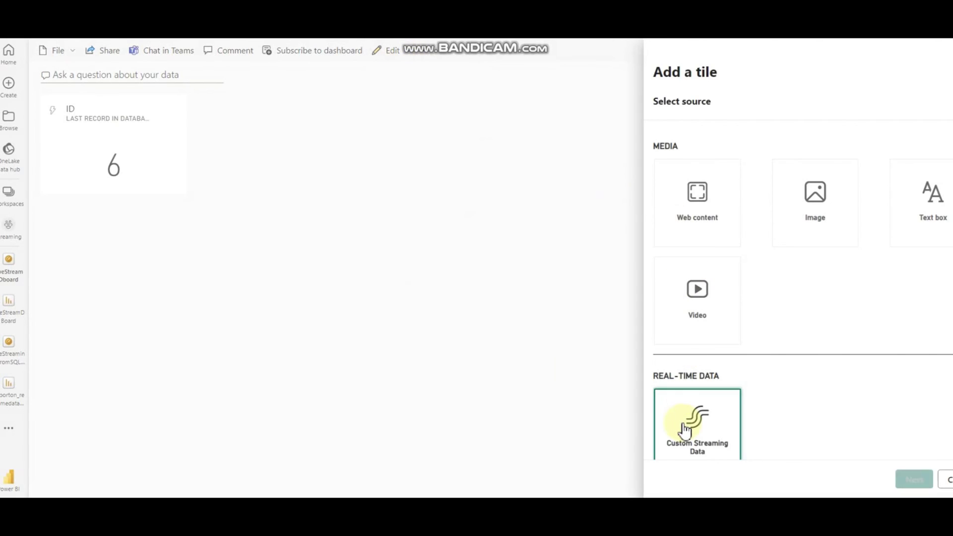
pyautogui.click(911, 480)
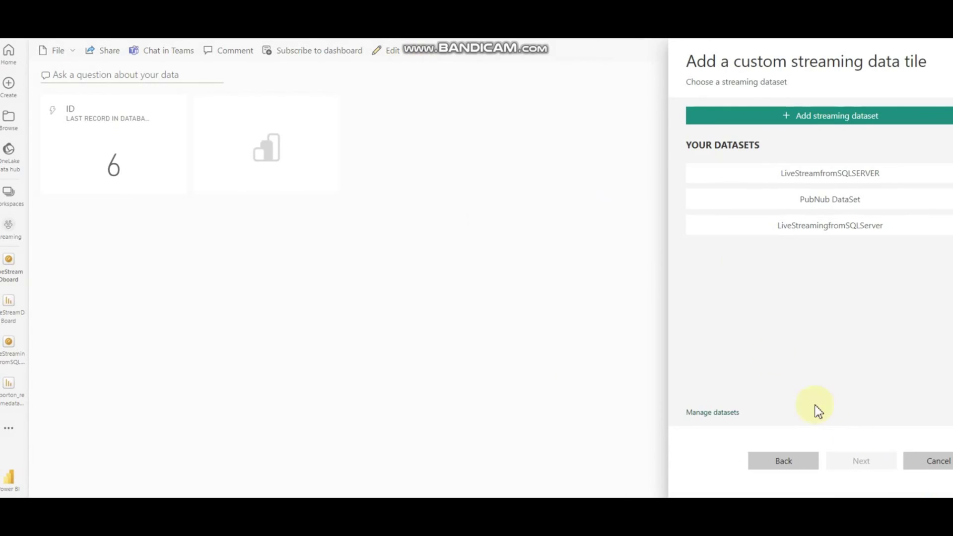
pyautogui.click(777, 188)
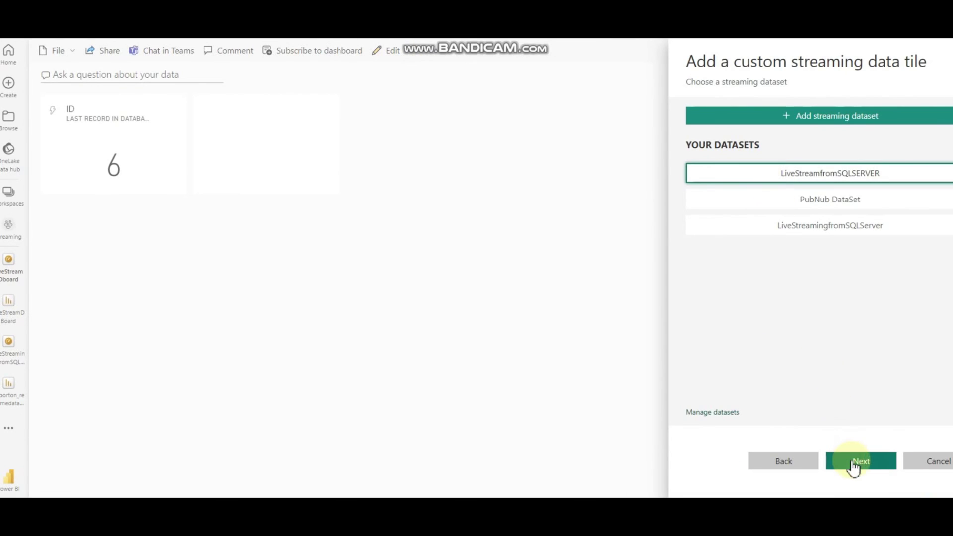
pyautogui.click(853, 461)
# - Make the new tile a Card showing the Amount field and apply it to the dashboard
pyautogui.click(723, 144)
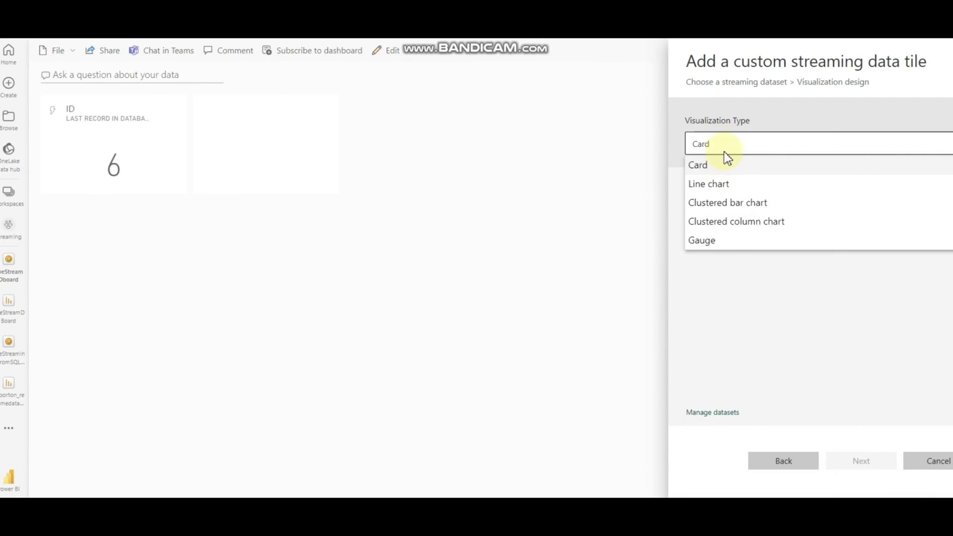
pyautogui.click(681, 179)
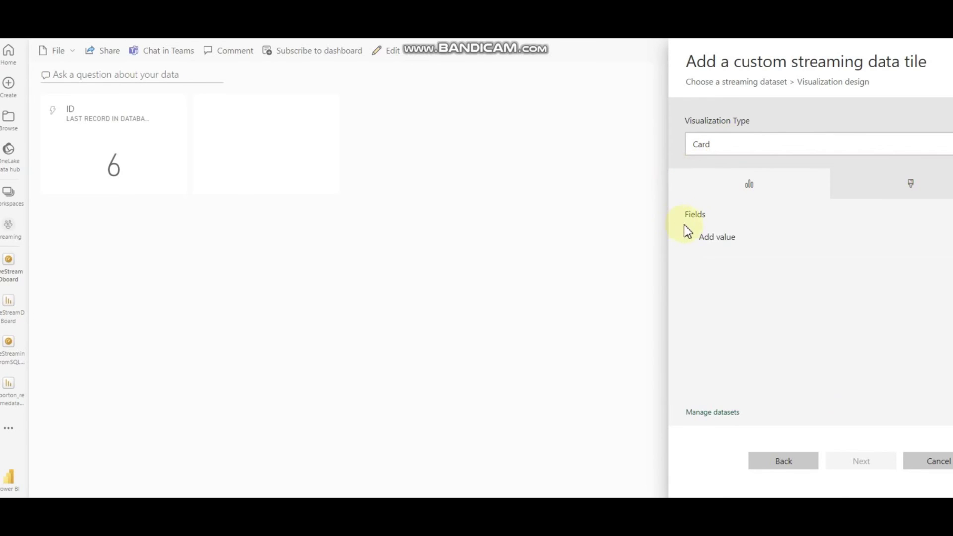
pyautogui.click(737, 239)
pyautogui.click(748, 246)
pyautogui.click(739, 279)
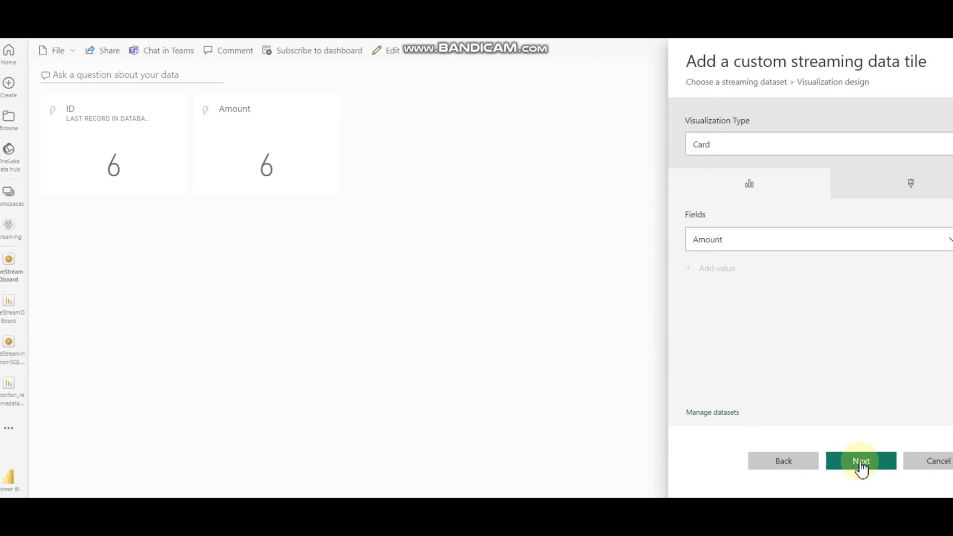
pyautogui.click(861, 463)
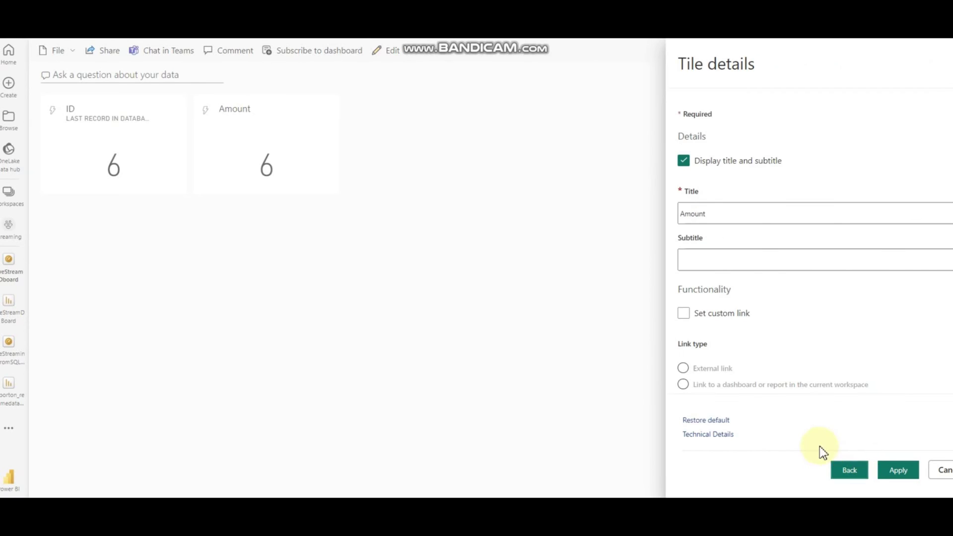
pyautogui.click(899, 472)
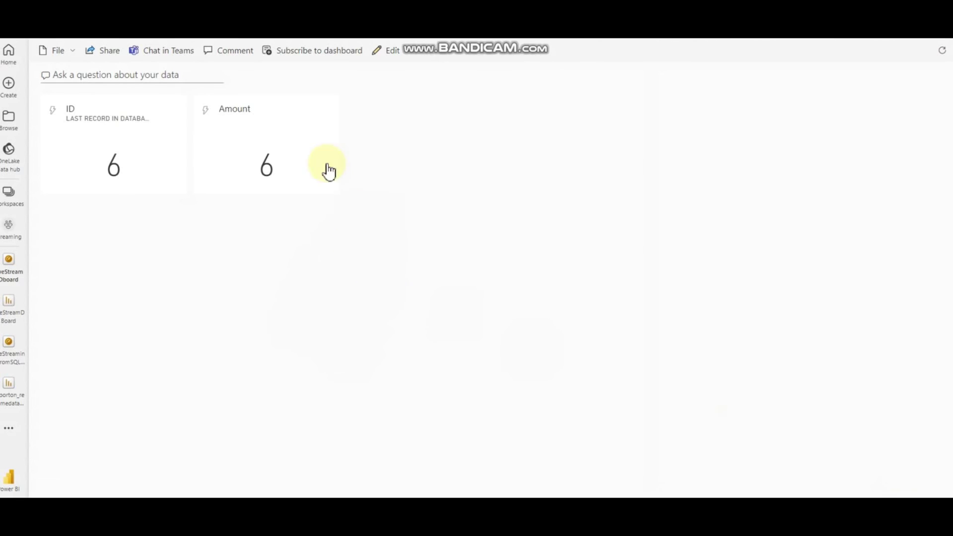
# - Switch to SQL Server Management Studio, run the insert into LiveStreaming, and query the table to check its newest row
pyautogui.click(323, 496)
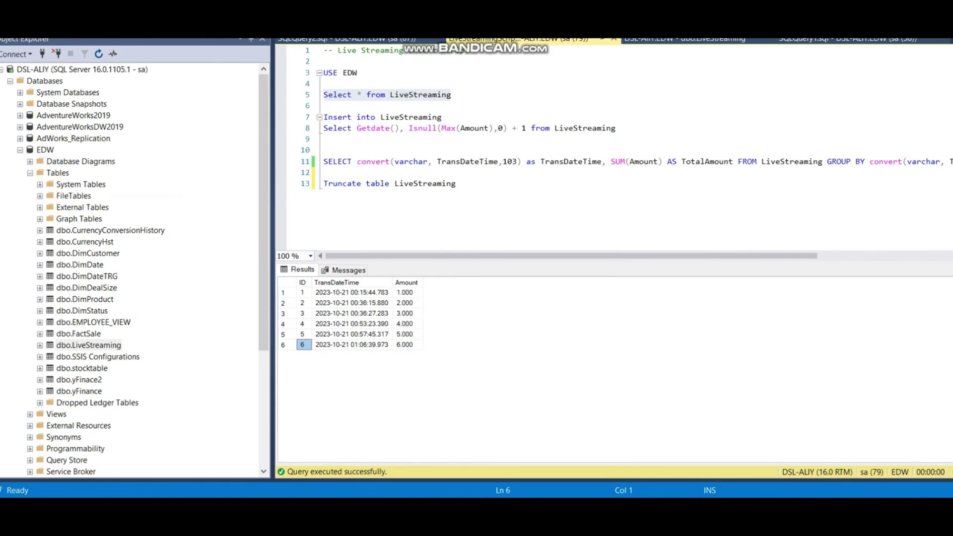
pyautogui.moveTo(617, 129); pyautogui.dragTo(322, 105)
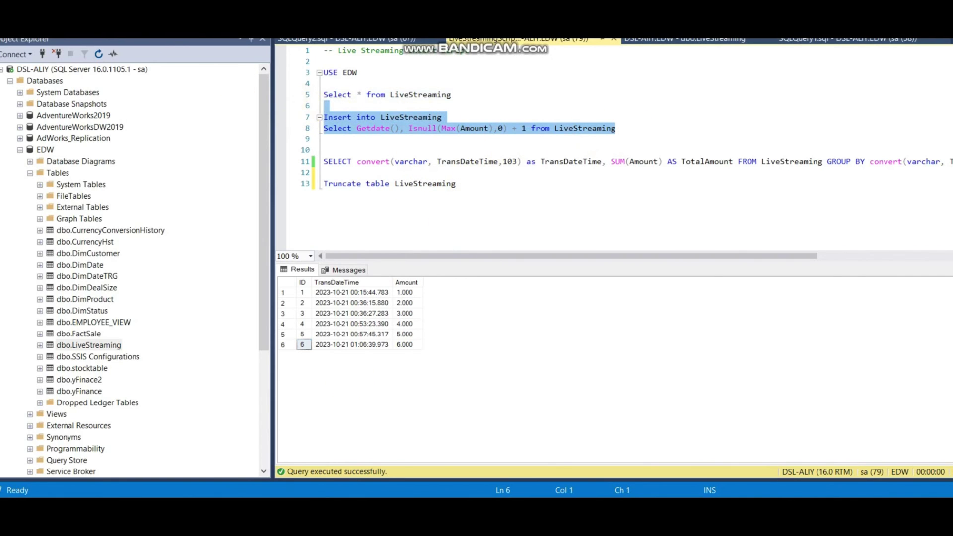
pyautogui.press('F5')
pyautogui.click(447, 94)
pyautogui.moveTo(447, 94); pyautogui.dragTo(272, 81)
pyautogui.press('F5')
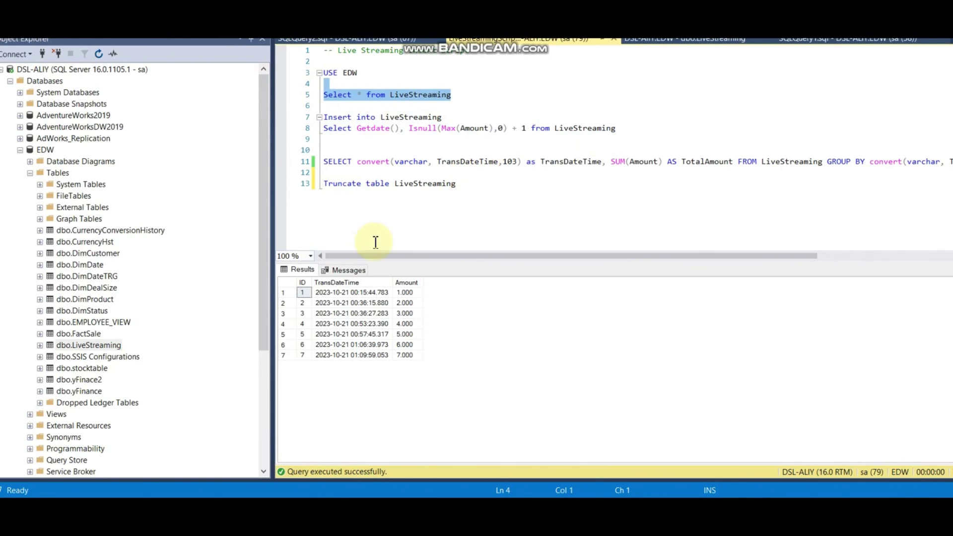
pyautogui.click(282, 356)
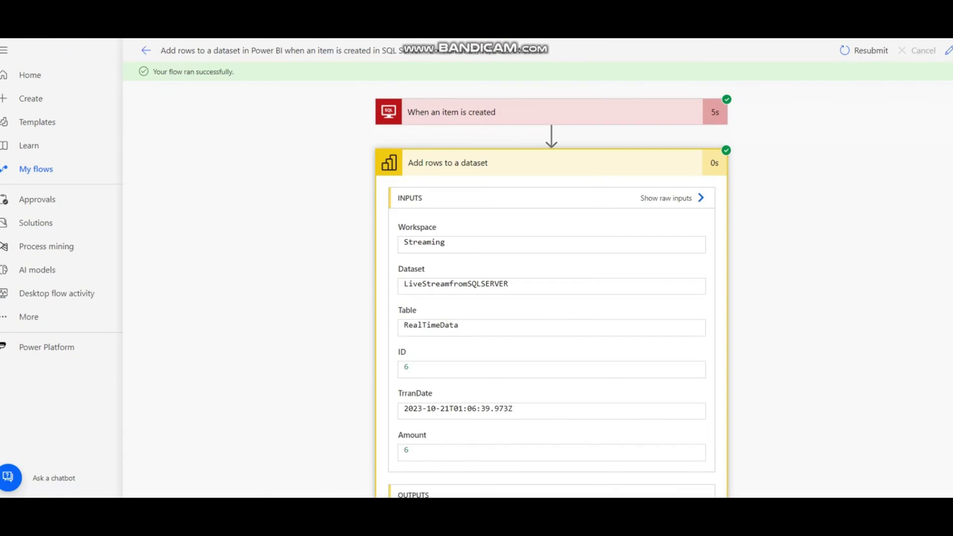
# - In Power Automate, check the SQL Server flow's run history and reopen its details from the list of flows
pyautogui.click(146, 50)
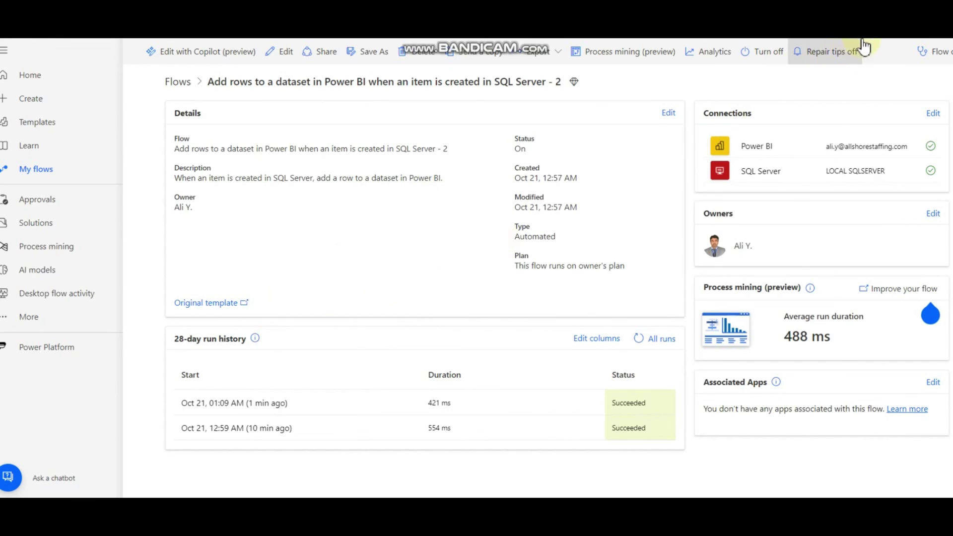
pyautogui.click(51, 174)
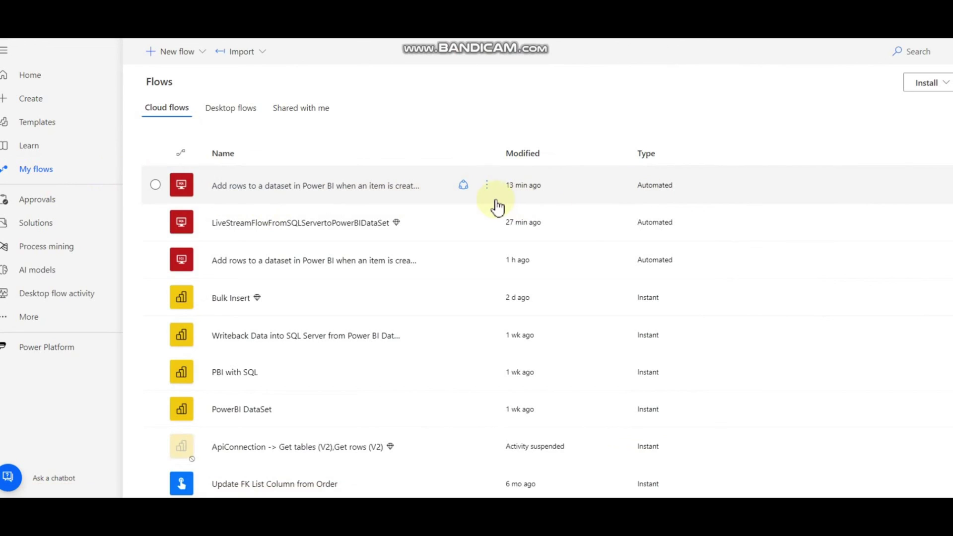
pyautogui.click(489, 186)
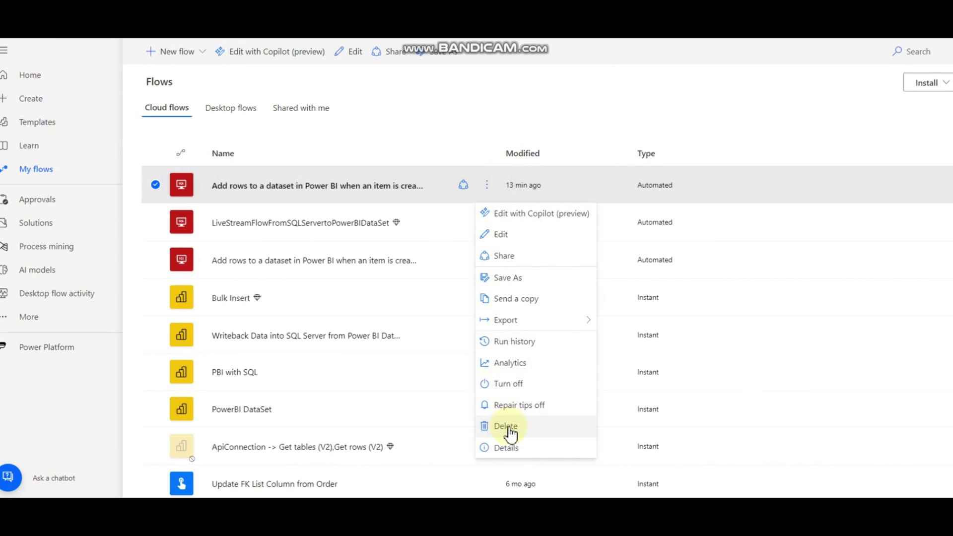
pyautogui.click(512, 454)
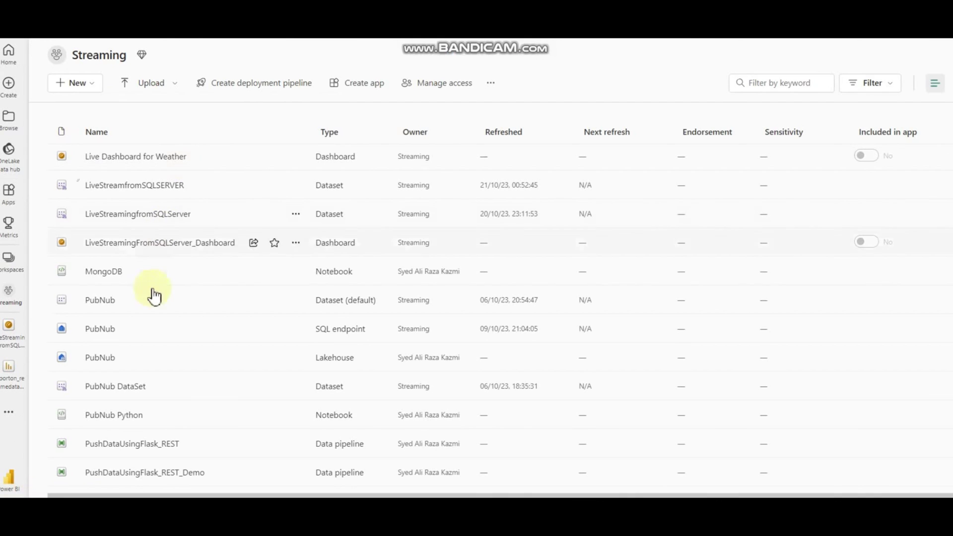
# - Find the LiveStreamDBoard report in the Power BI Streaming workspace, check its streamed rows, and return to the LiveStreamDboard dashboard
pyautogui.scroll(-2, 199, 310)
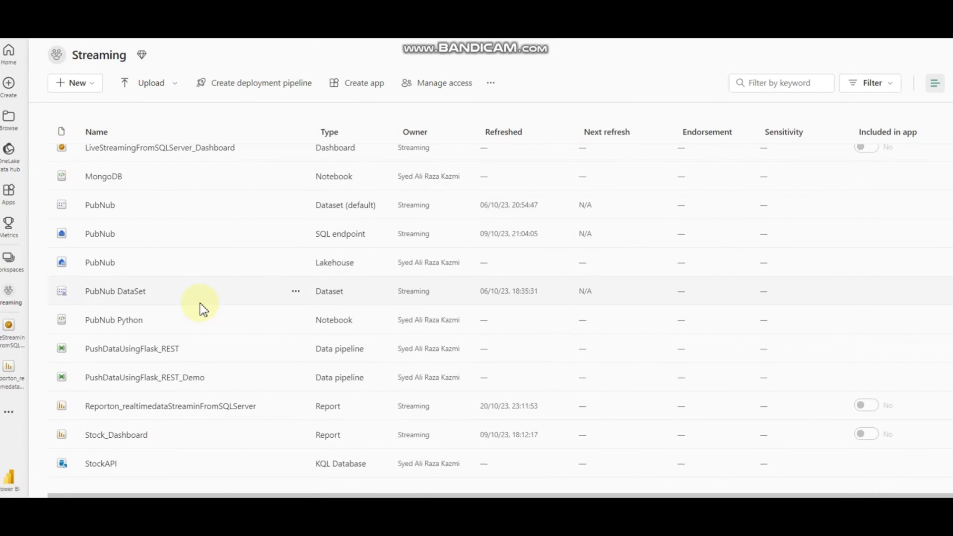
pyautogui.scroll(1, 318, 271)
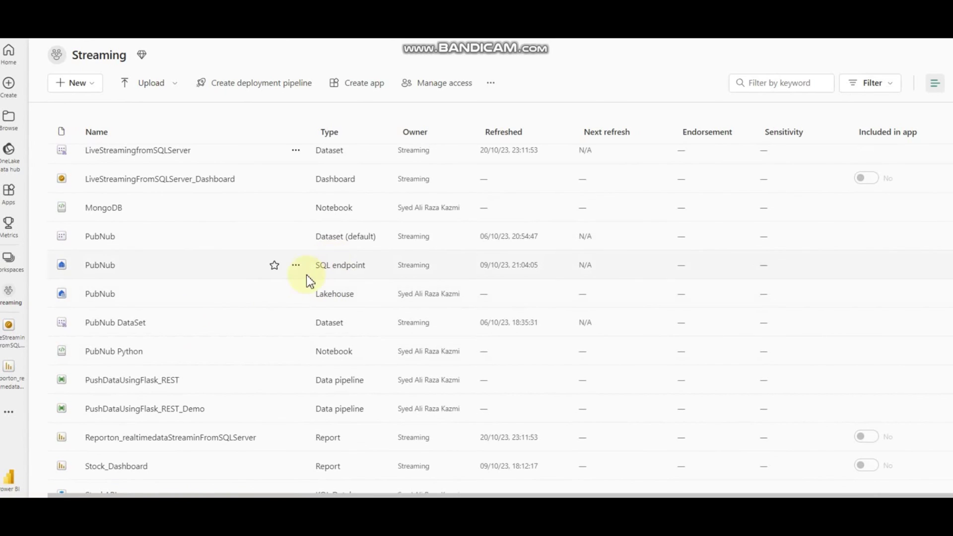
pyautogui.scroll(-1, 276, 301)
pyautogui.click(163, 442)
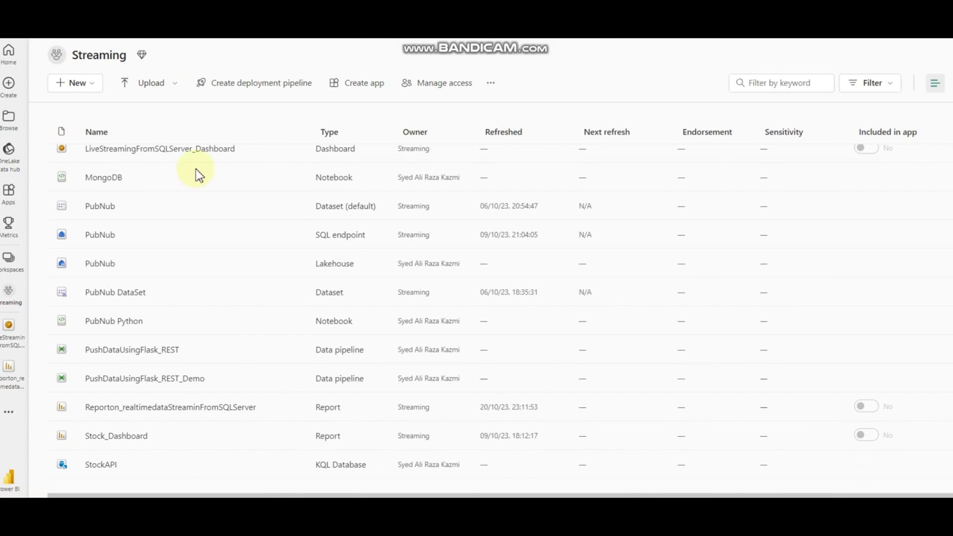
pyautogui.scroll(6, 209, 278)
pyautogui.scroll(3, 234, 275)
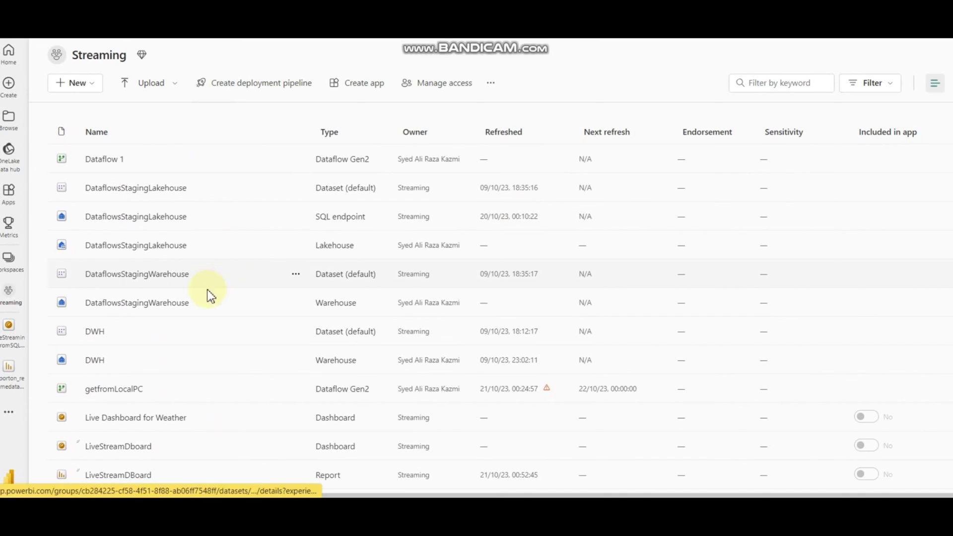
pyautogui.scroll(-2, 194, 311)
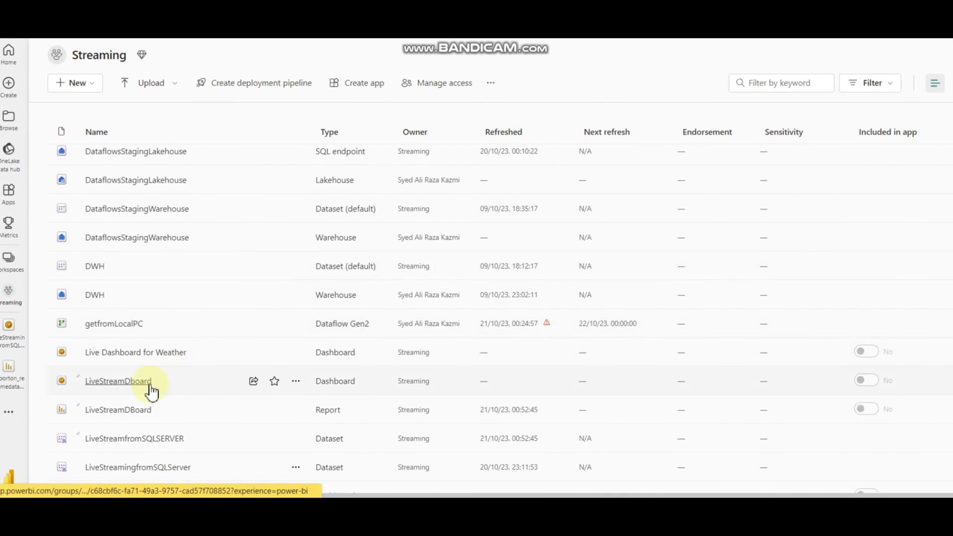
pyautogui.click(124, 412)
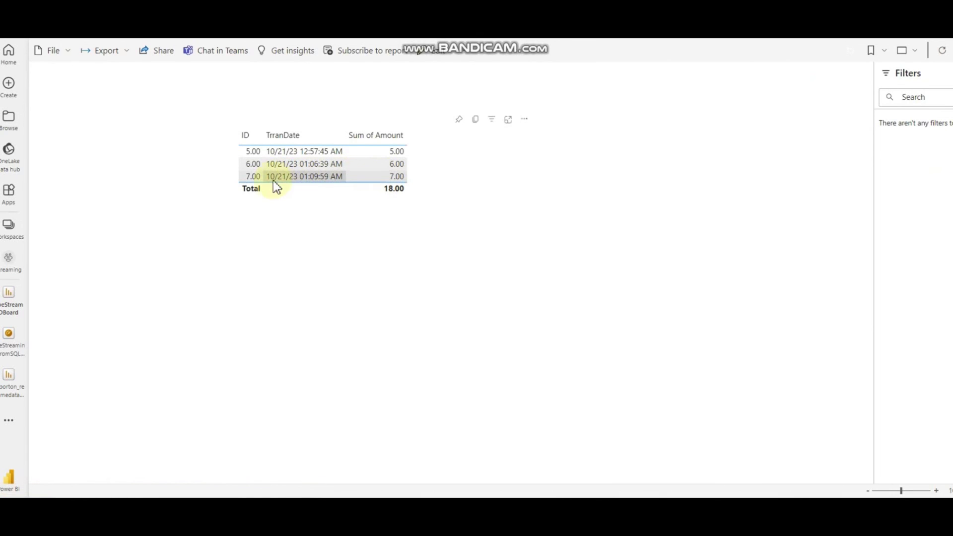
pyautogui.hotkey('alt', 'Left')
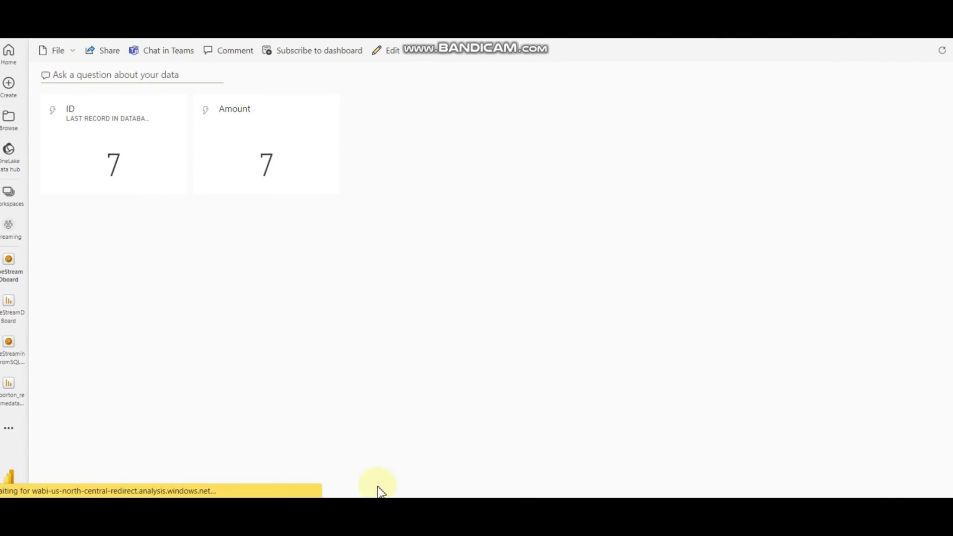
# - Insert another row into LiveStreaming in SQL Server Management Studio, query the table, and return to the Power BI dashboard
pyautogui.click(380, 516)
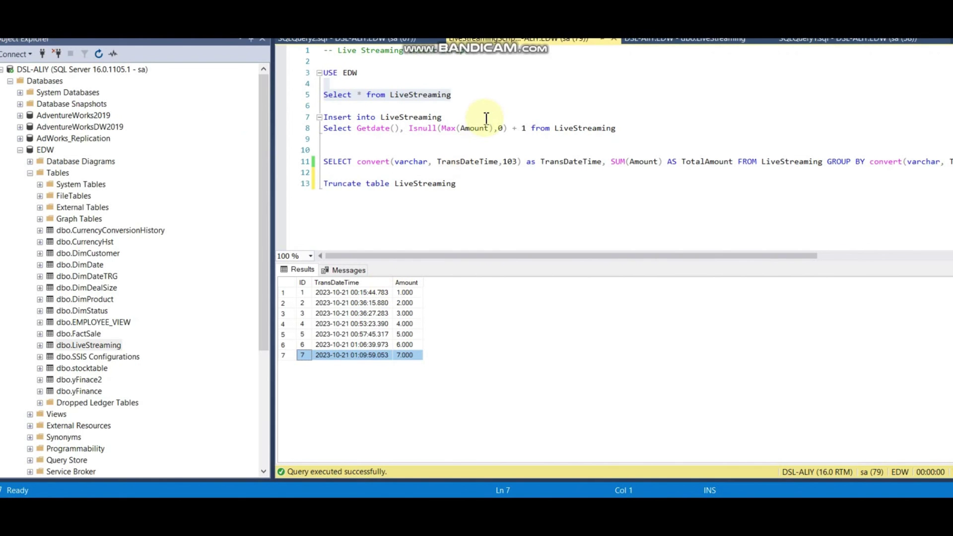
pyautogui.moveTo(616, 128); pyautogui.dragTo(323, 106)
pyautogui.press('F5')
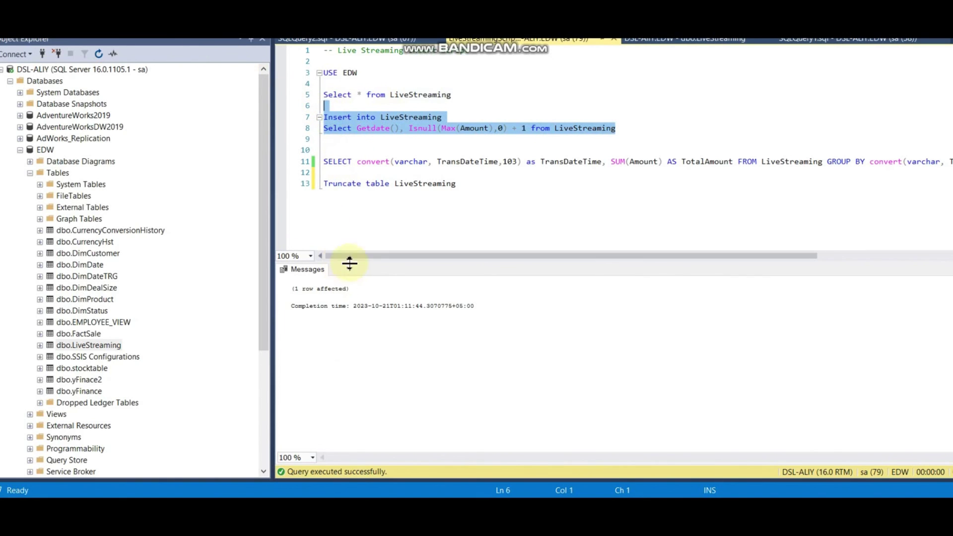
pyautogui.moveTo(451, 95); pyautogui.dragTo(316, 96)
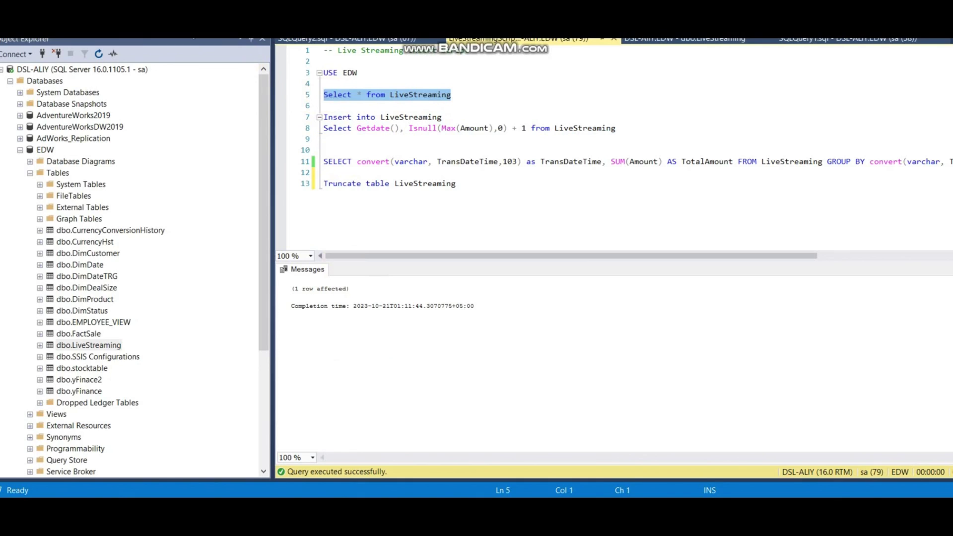
pyautogui.press('F5')
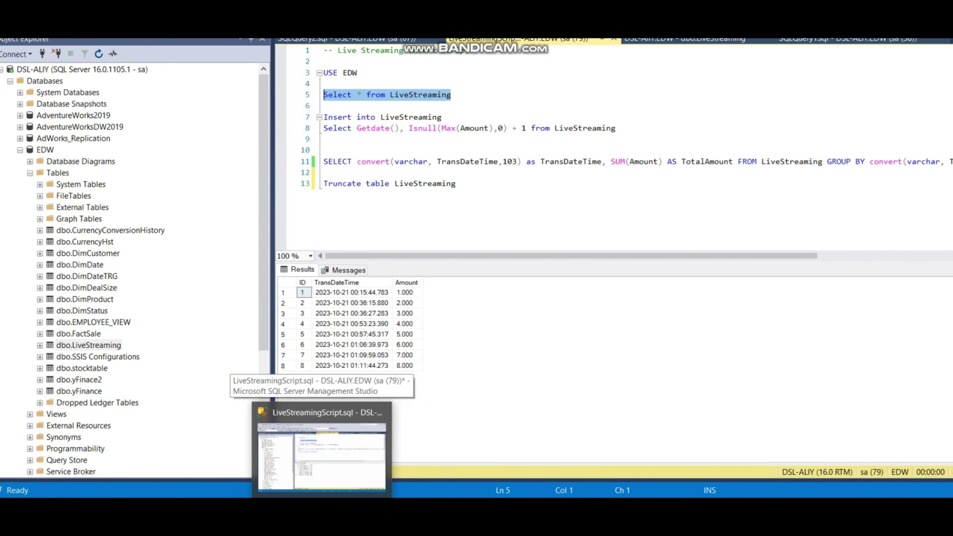
pyautogui.click(363, 454)
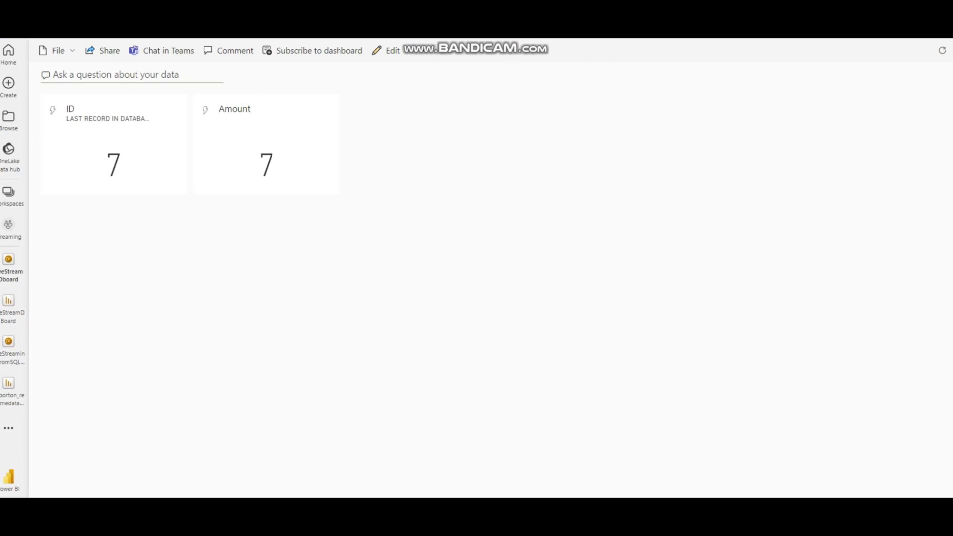